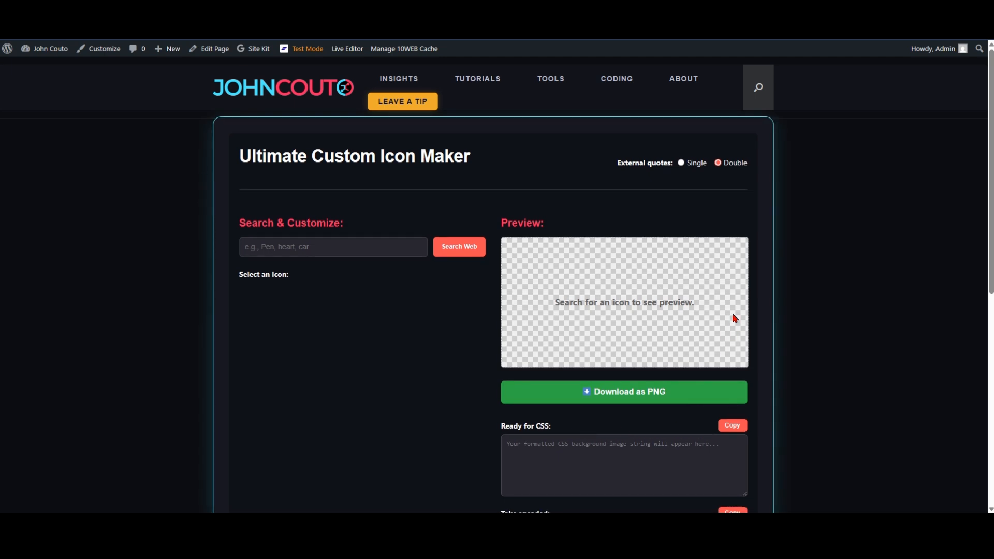
Step: Examine the icon maker page, including its code output areas and the existing social media icons in the footer
scroll(735, 318, "down", 6)
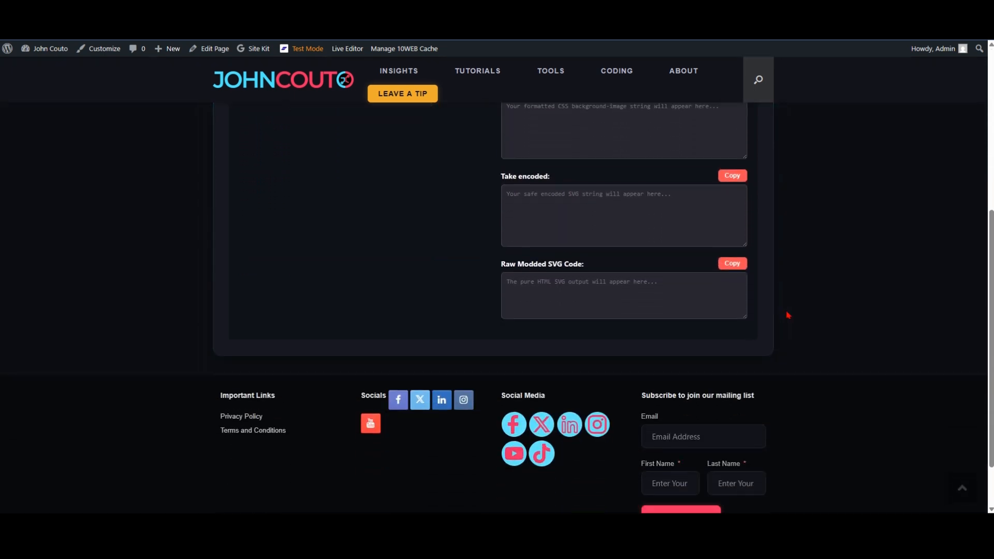
scroll(788, 316, "down", 1)
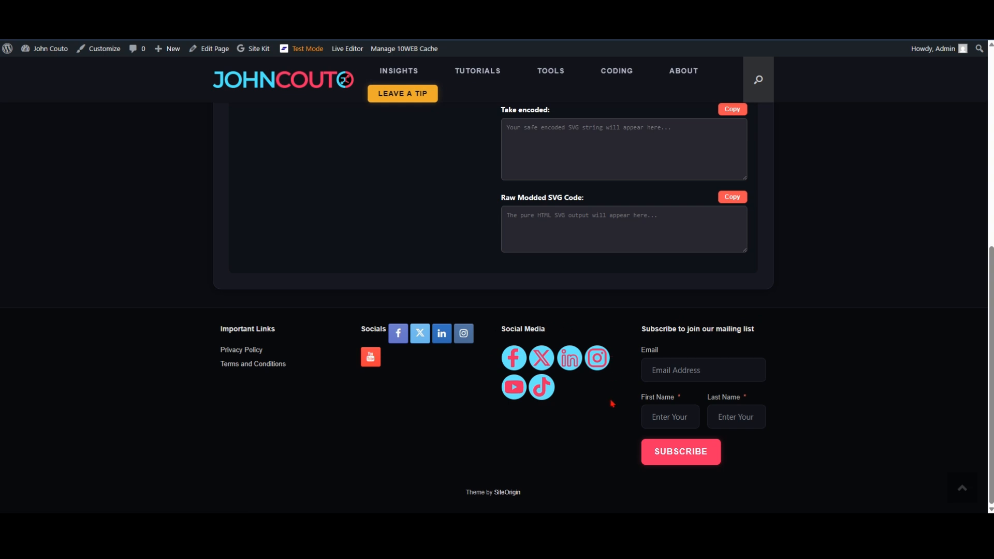
scroll(595, 404, "up", 1)
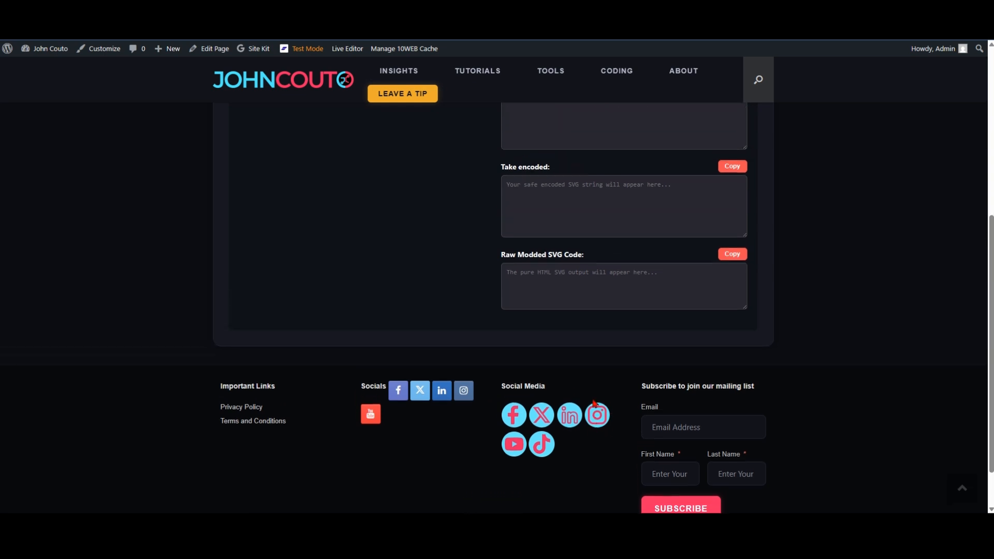
scroll(595, 404, "up", 5)
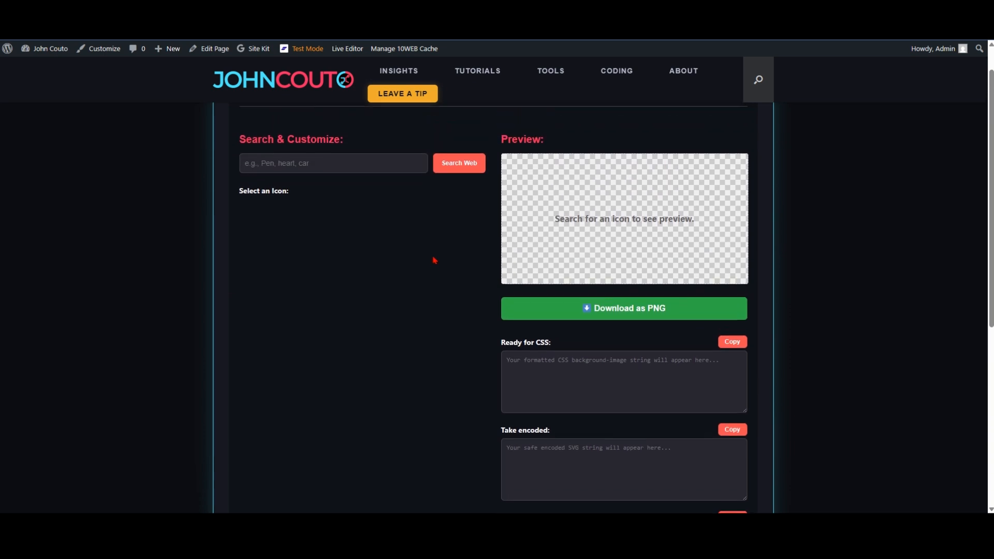
scroll(435, 260, "up", 2)
scroll(611, 407, "down", 4)
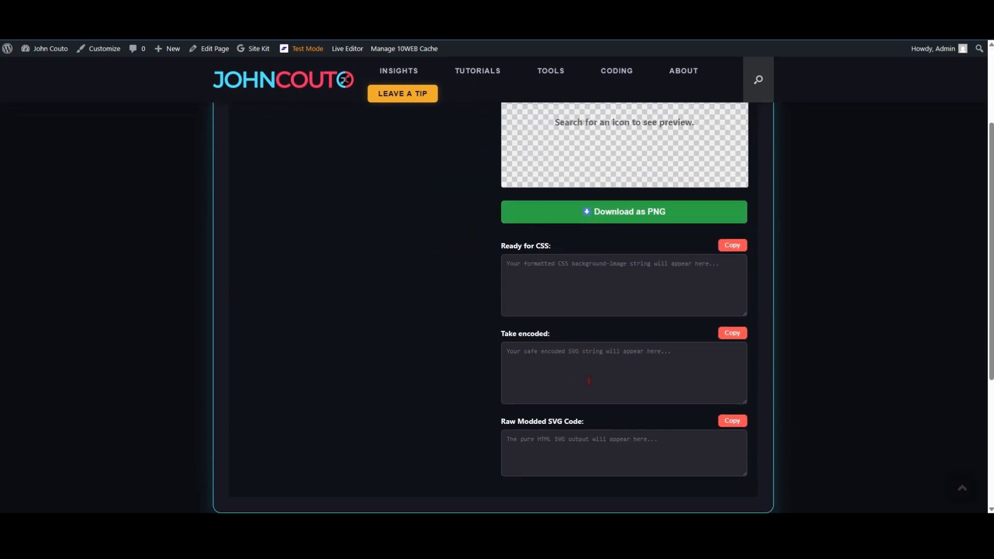
scroll(589, 380, "down", 4)
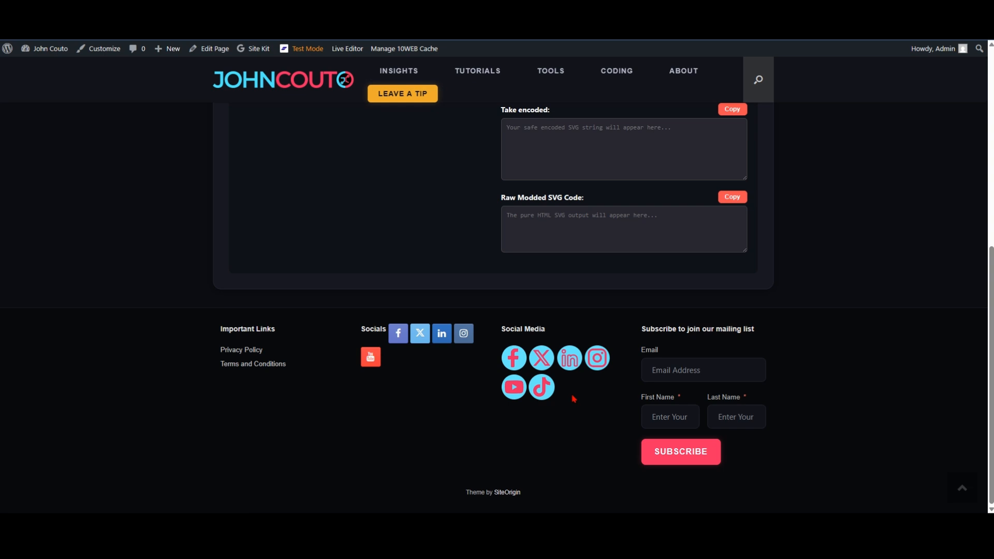
scroll(574, 400, "up", 8)
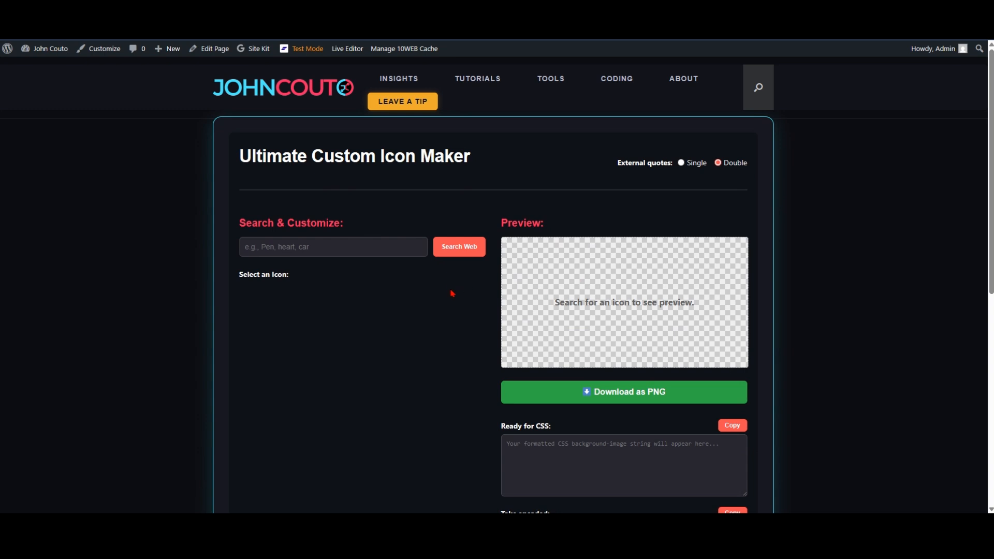
scroll(451, 309, "down", 2)
scroll(449, 310, "up", 2)
Step: Search for "BlueSky" icons and select the solid butterfly that is fourth in the results
type("BlueSky")
key("Return")
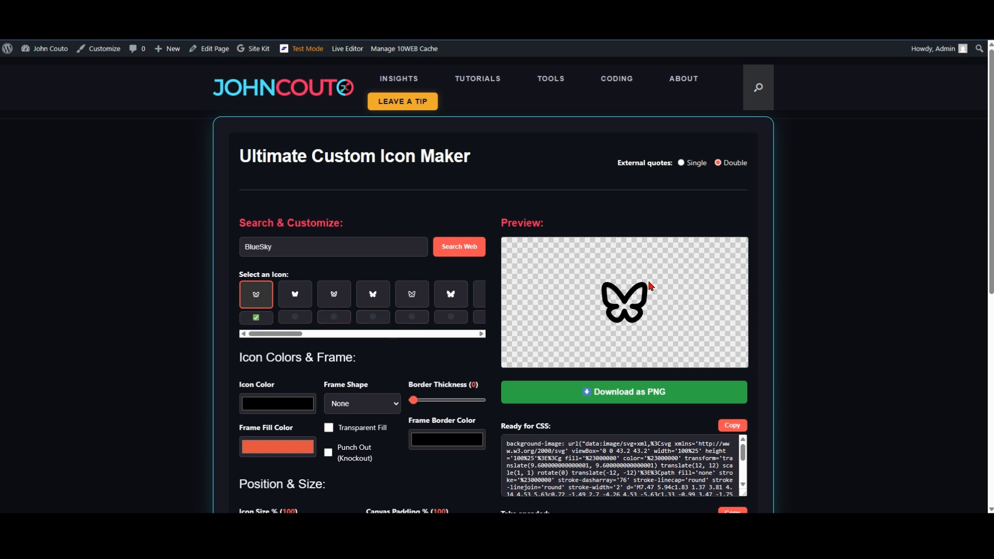
left_click_drag(289, 336, 260, 341)
left_click(370, 301)
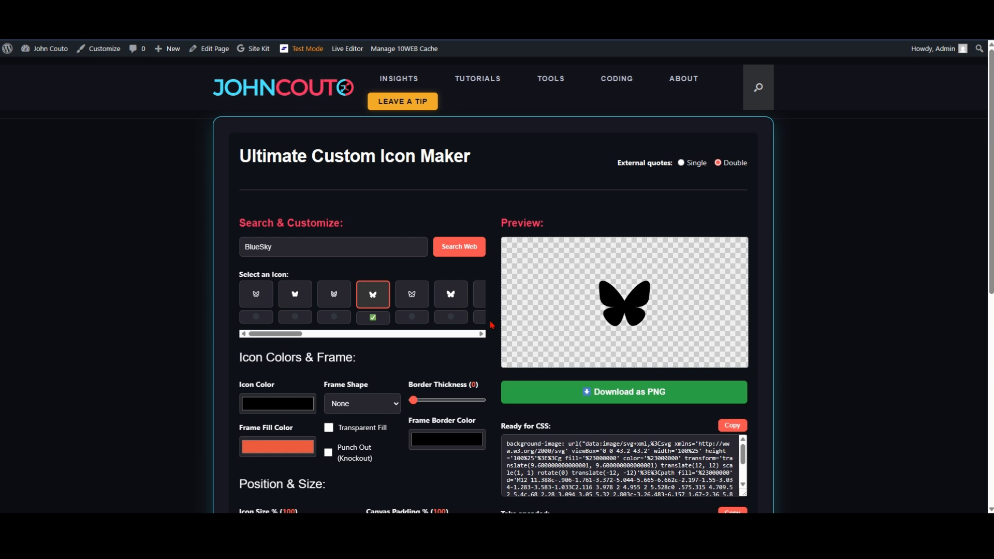
Step: Switch the icon color's value format to HEX and set the color to #F22863, sampled from the pink lettering of the site logo
scroll(491, 325, "down", 2)
scroll(491, 325, "down", 1)
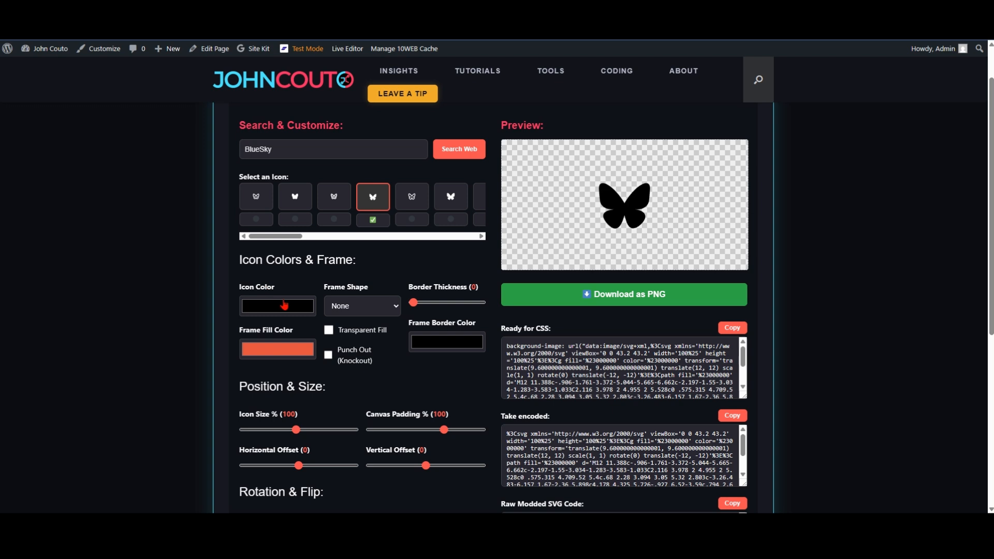
left_click(283, 306)
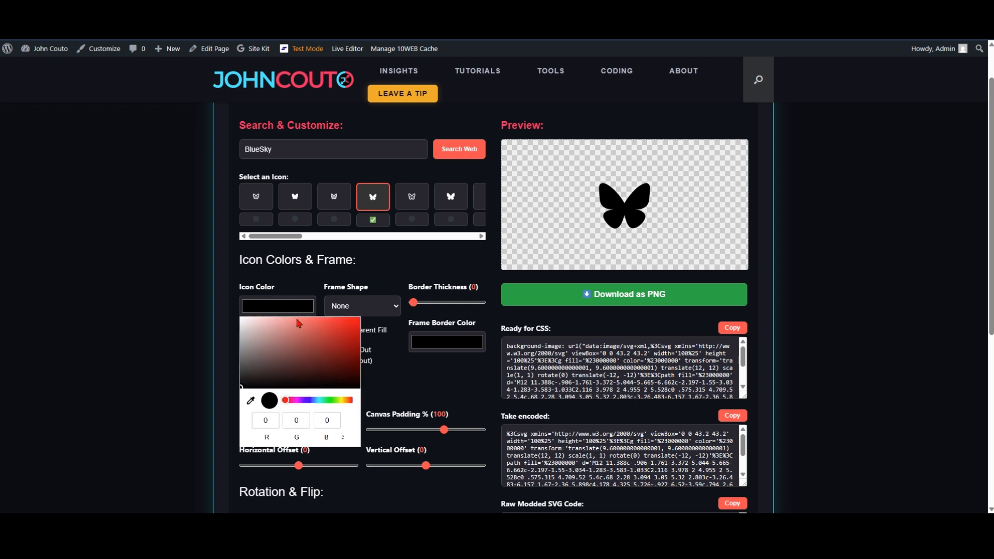
left_click(344, 439)
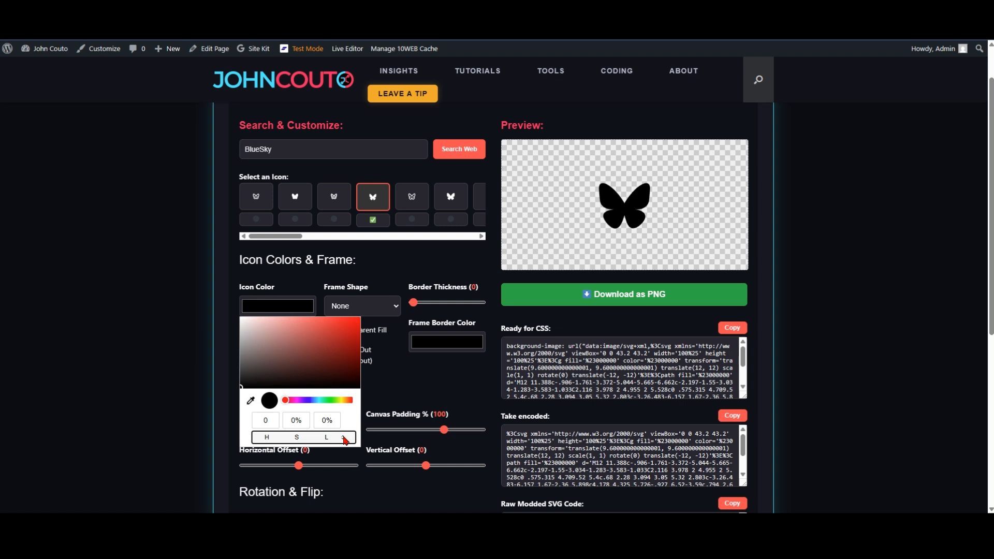
left_click(344, 439)
left_click(345, 439)
left_click(345, 439)
left_click(345, 440)
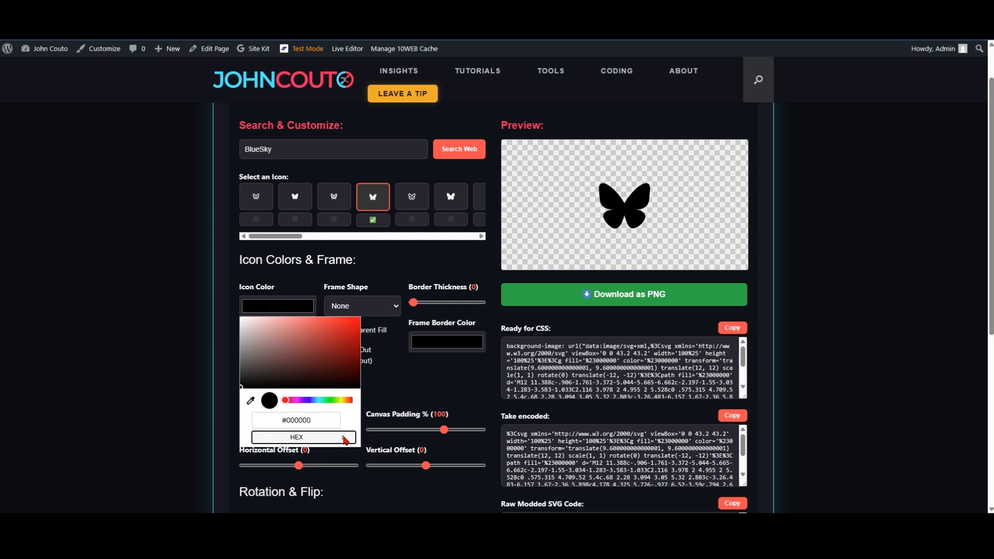
left_click(251, 401)
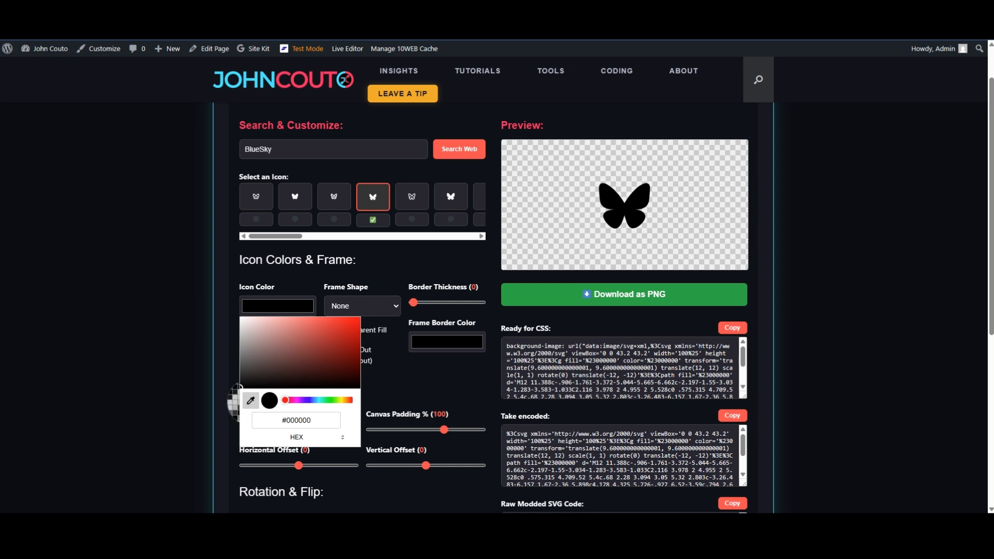
left_click(285, 87)
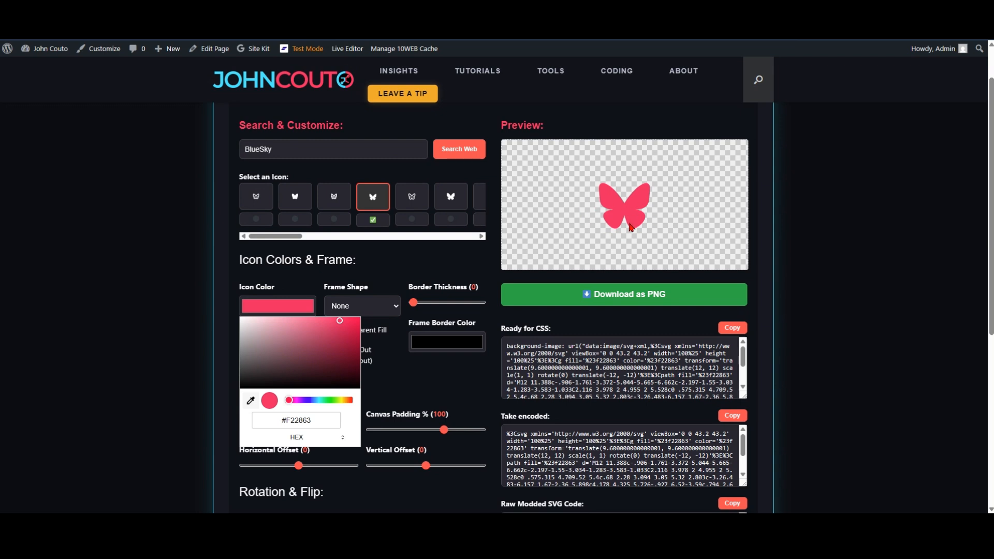
left_click(408, 276)
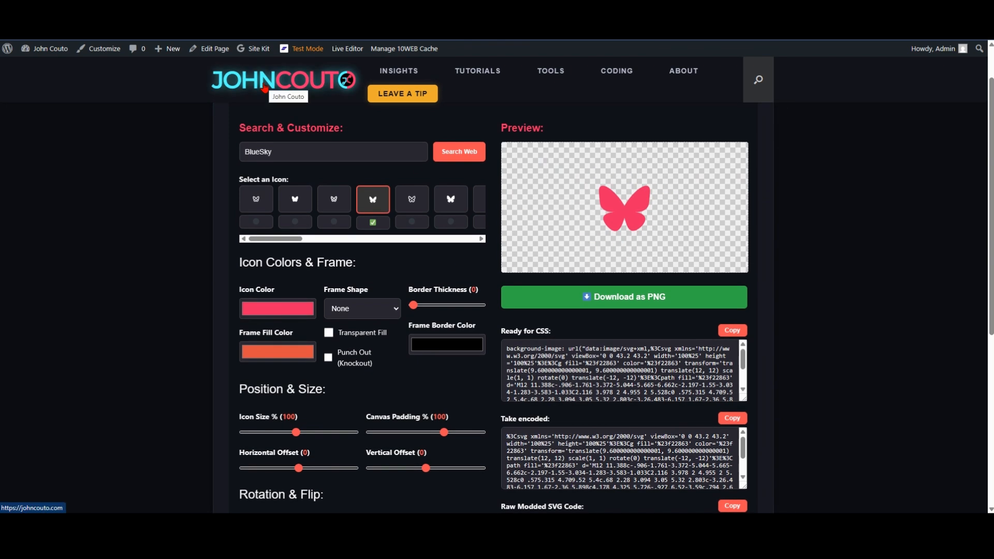
Step: Try the Circle, Square, Rounded Square, Crest (Shield), Badge (Seal) and Stop Sign (Octagon) frame shapes around the butterfly in turn
left_click(395, 309)
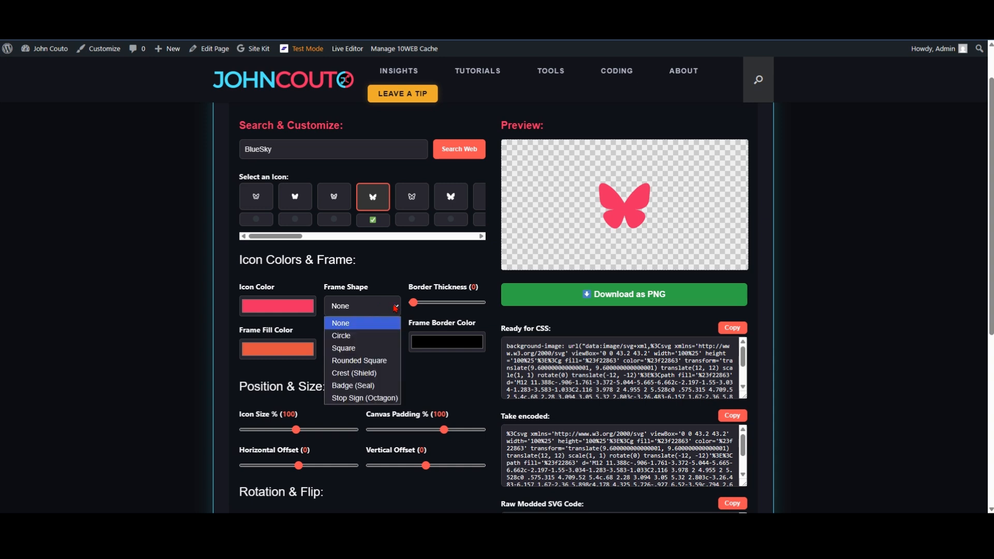
left_click(350, 336)
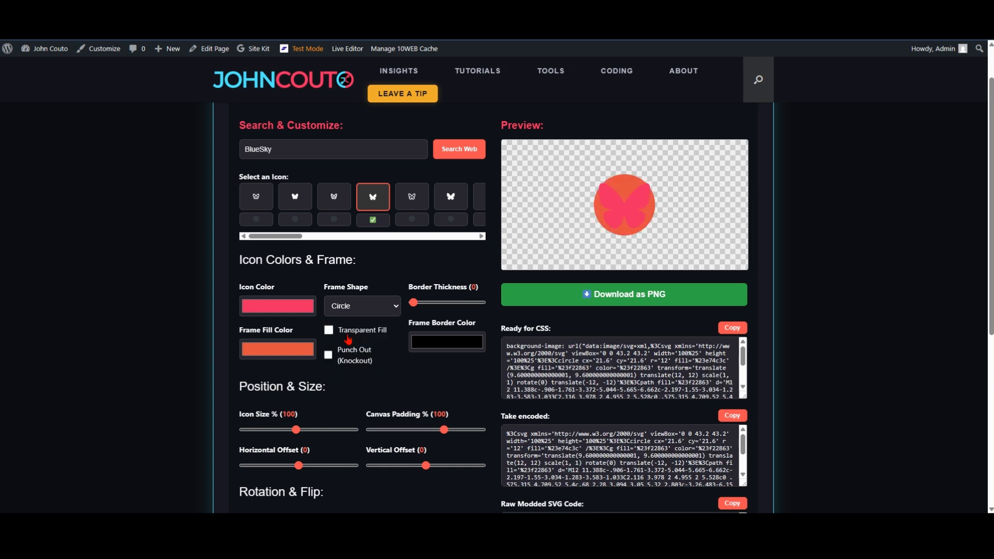
left_click(347, 307)
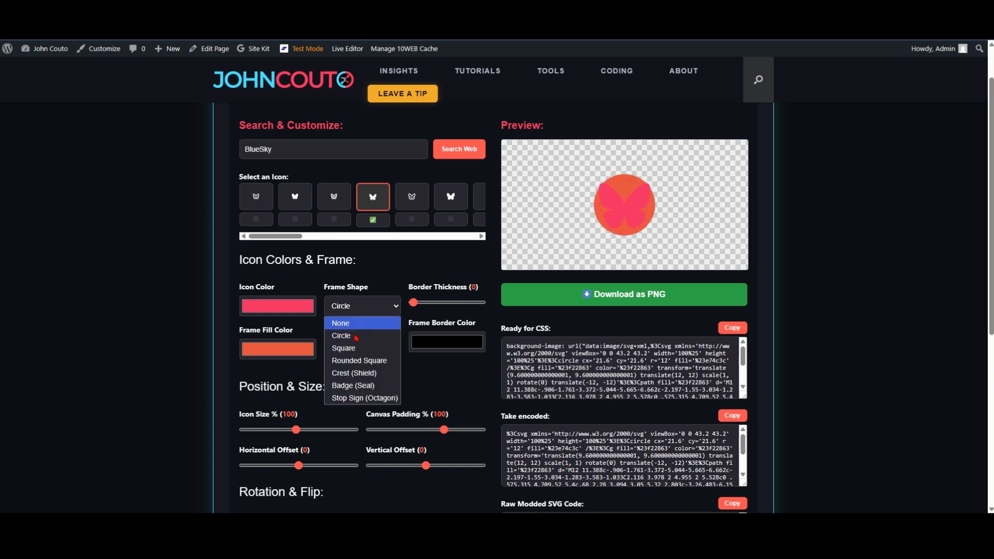
left_click(350, 348)
left_click(363, 307)
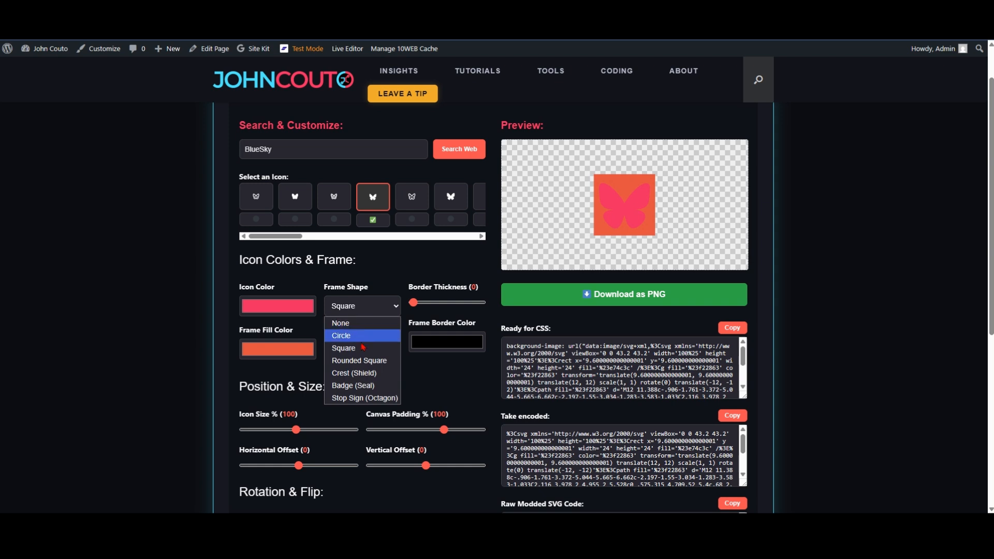
left_click(361, 361)
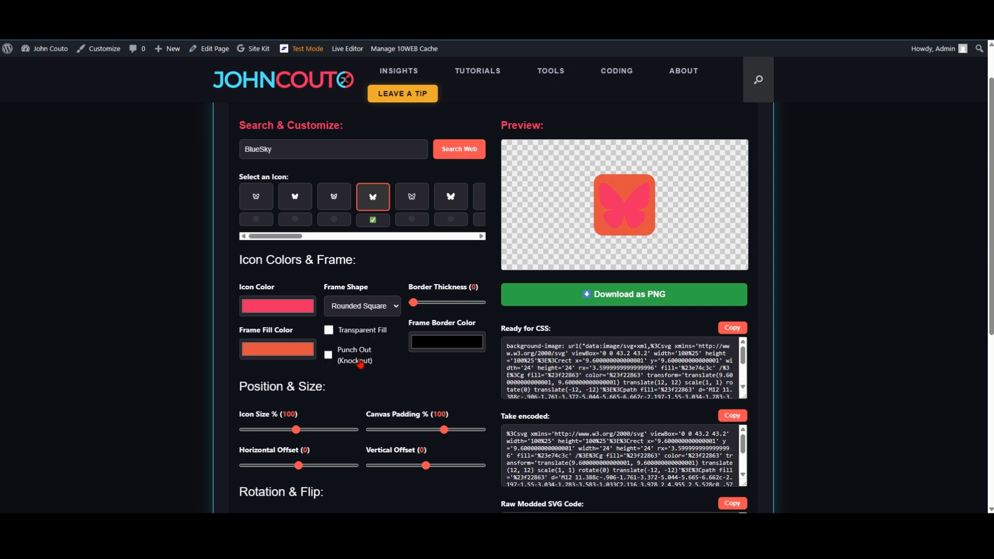
left_click(366, 308)
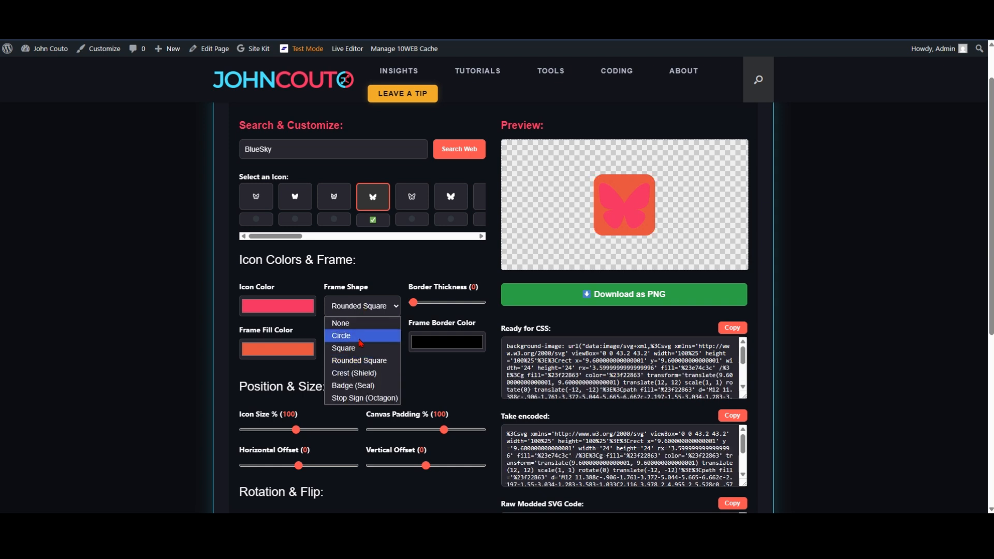
left_click(354, 373)
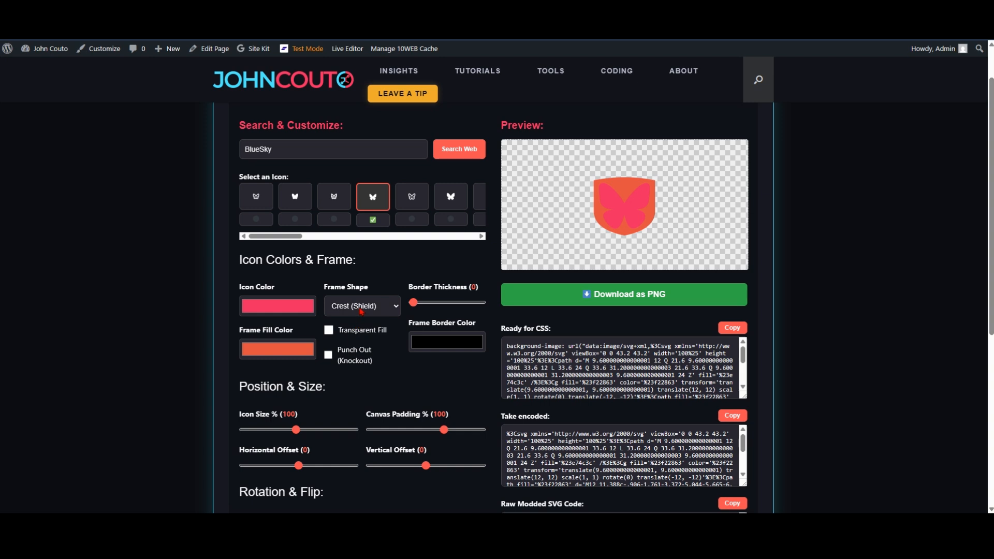
left_click(361, 312)
left_click(348, 386)
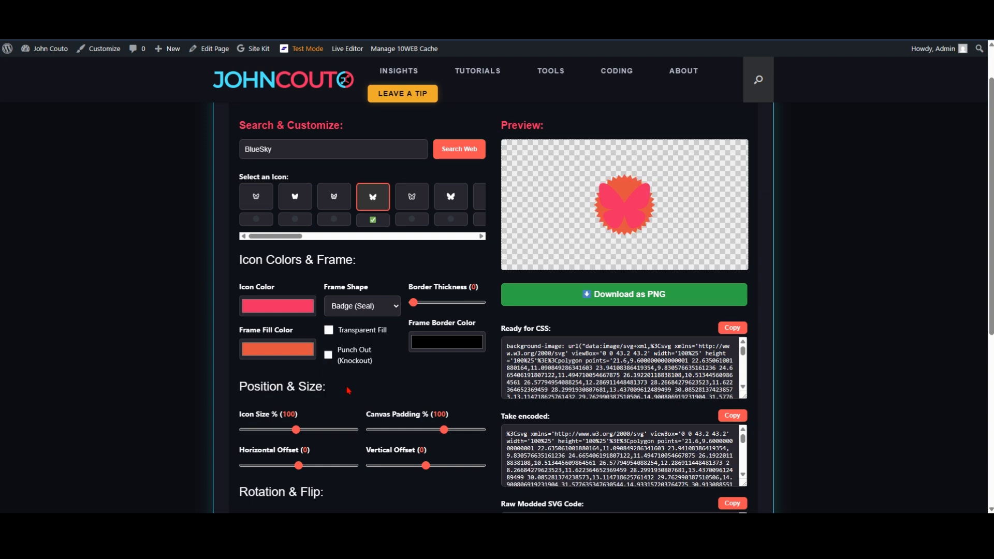
left_click(357, 313)
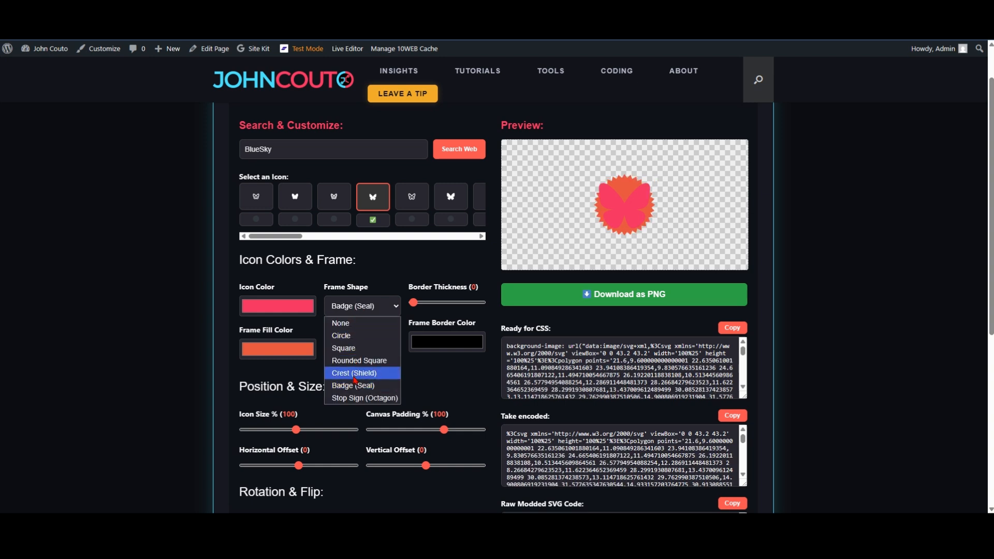
left_click(351, 401)
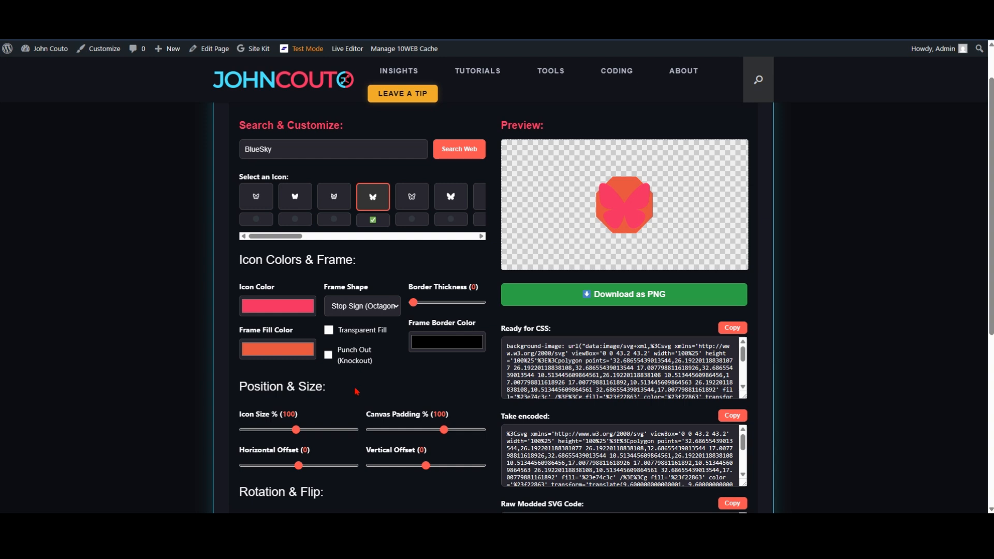
Step: Set the frame shape to Circle and its fill to the site logo's light blue, RGB 80, 234, 253, using the eyedropper
left_click(371, 305)
left_click(349, 336)
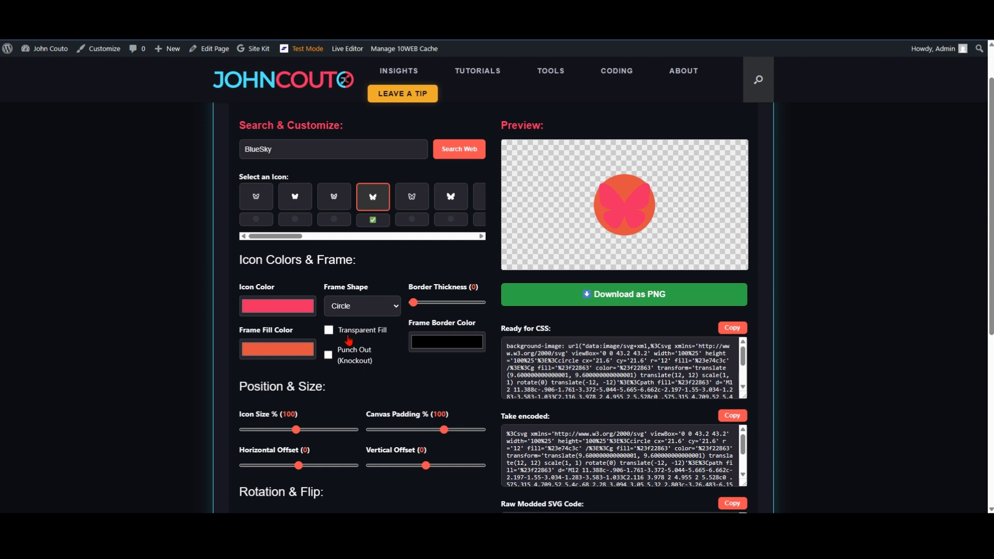
left_click(291, 351)
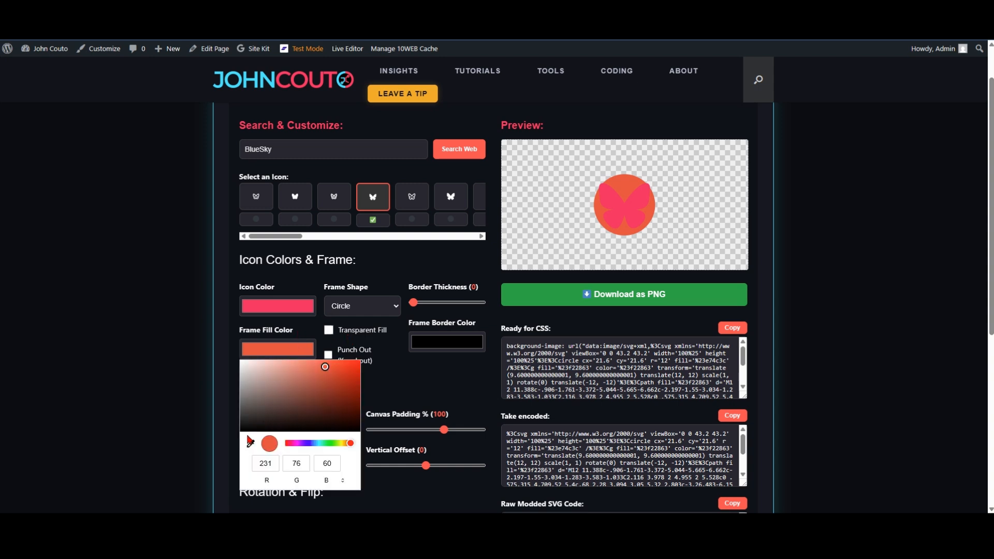
left_click(252, 445)
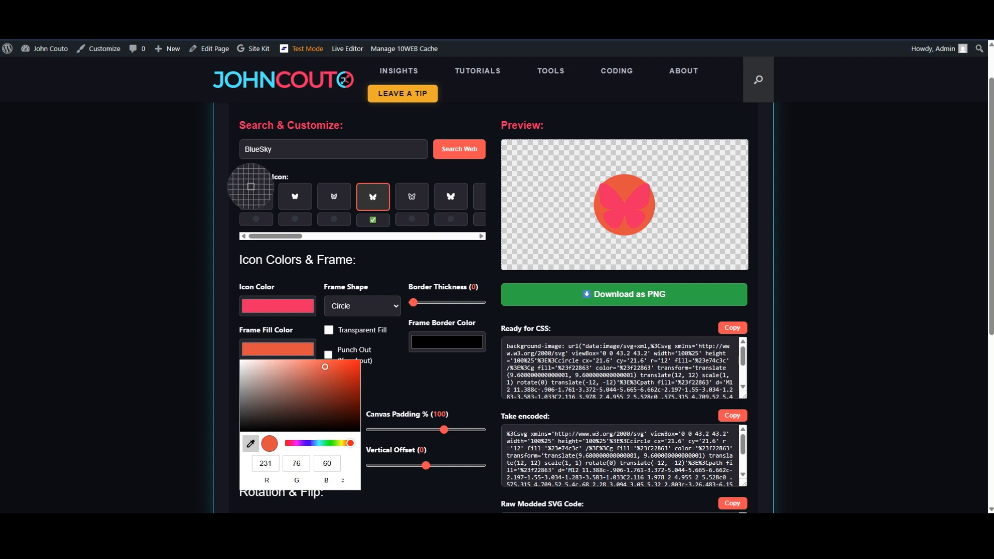
left_click(240, 80)
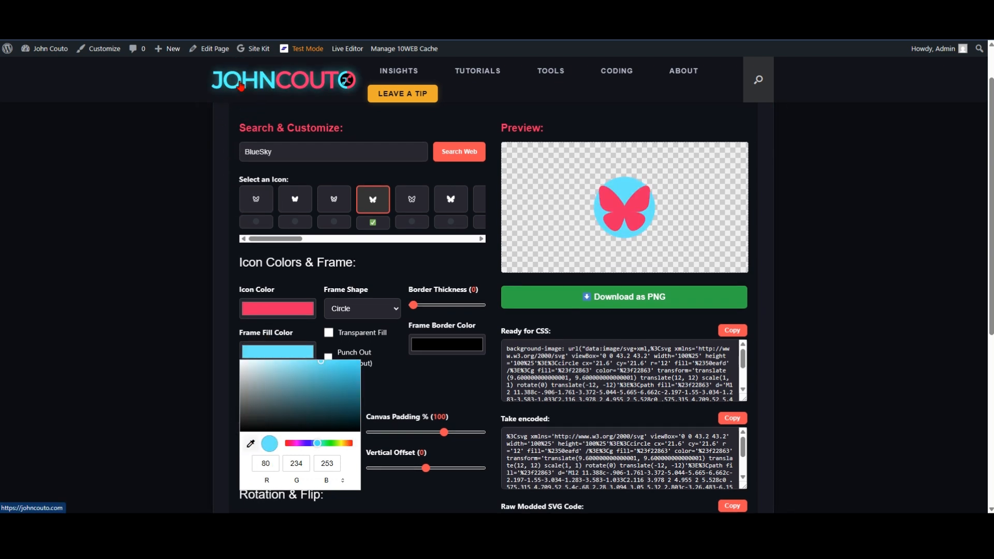
left_click(414, 386)
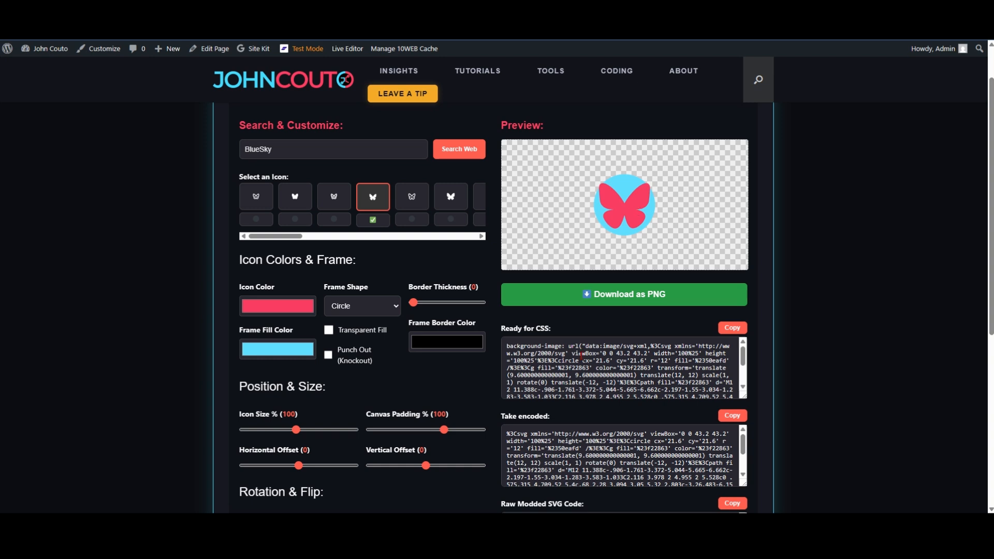
Step: Reduce the butterfly's icon size to 90% so it sits inside the circular frame
scroll(415, 382, "down", 2)
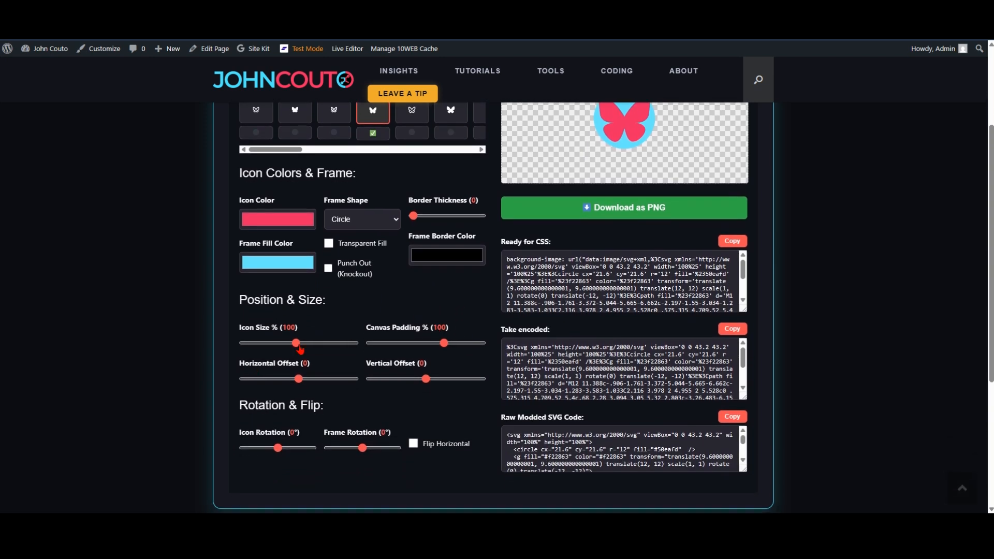
scroll(312, 344, "up", 1)
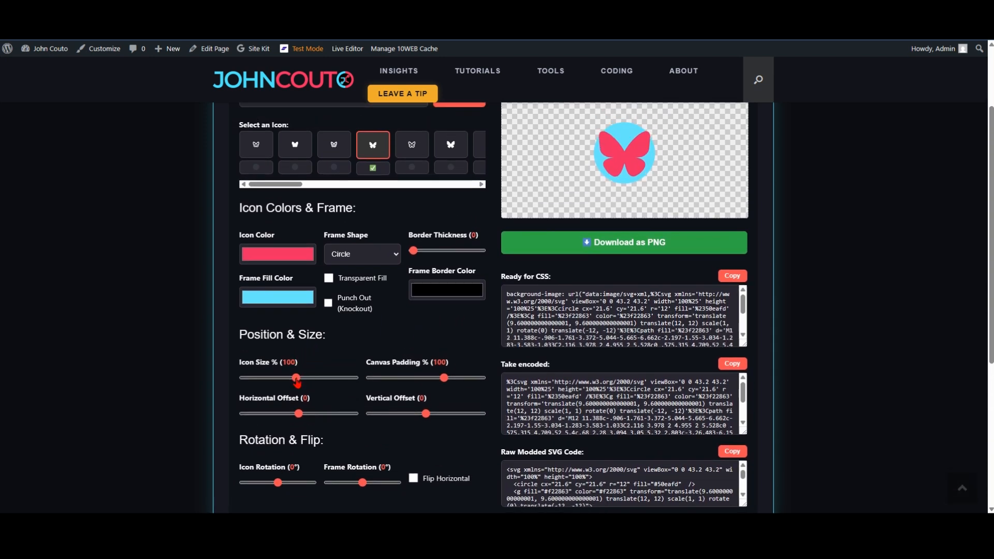
left_click_drag(296, 377, 292, 384)
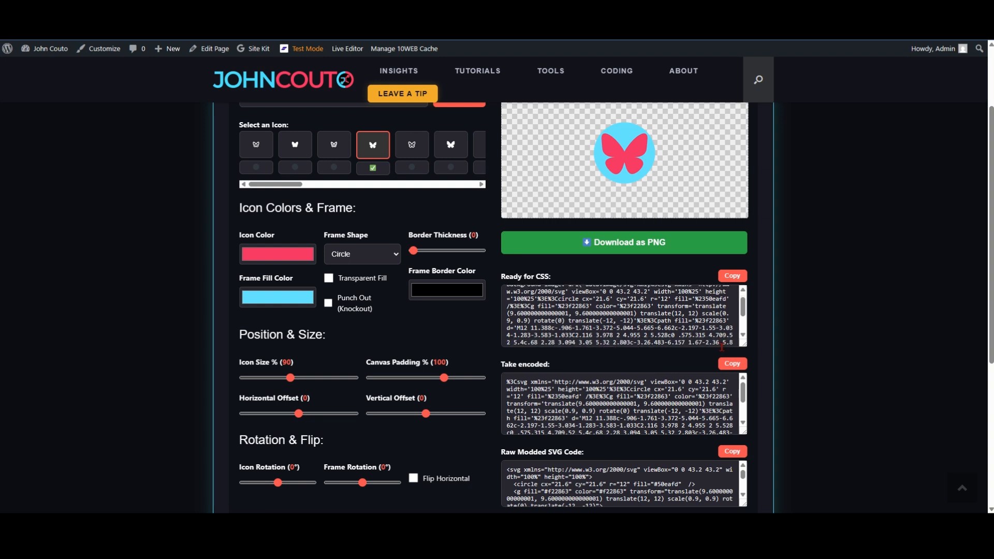
scroll(792, 369, "down", 4)
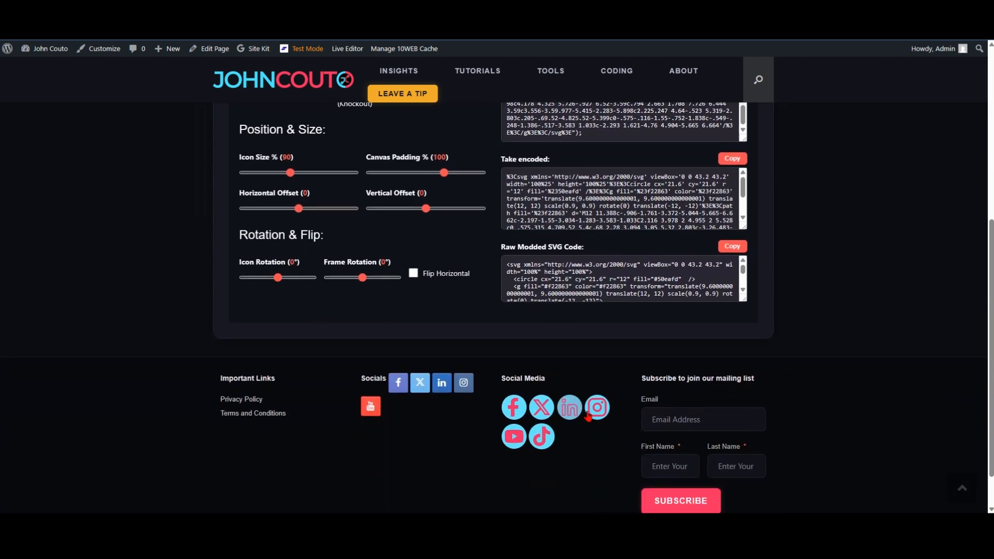
Step: Set the icon's canvas padding to 5% so the circle fills more of the preview
scroll(753, 255, "up", 2)
scroll(753, 255, "up", 2)
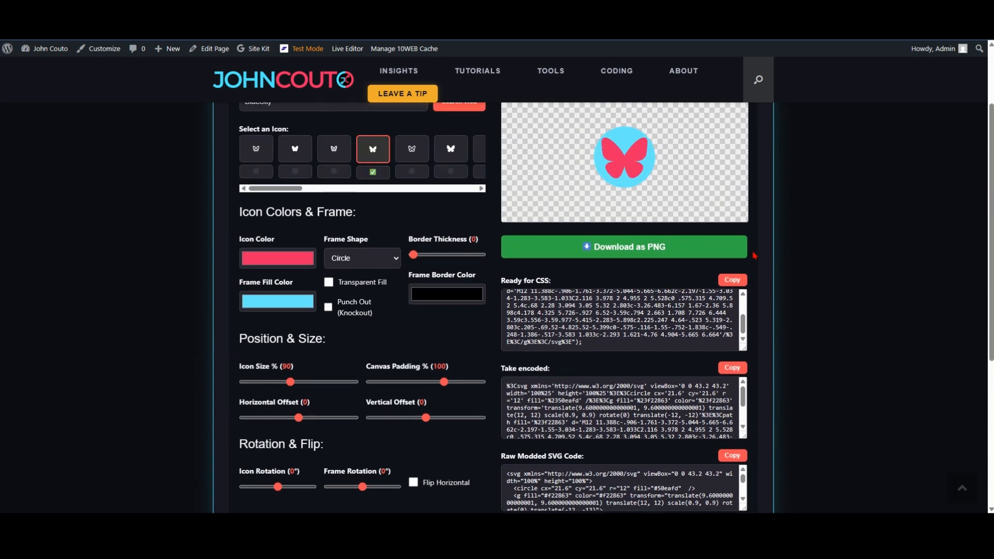
left_click_drag(445, 413, 374, 414)
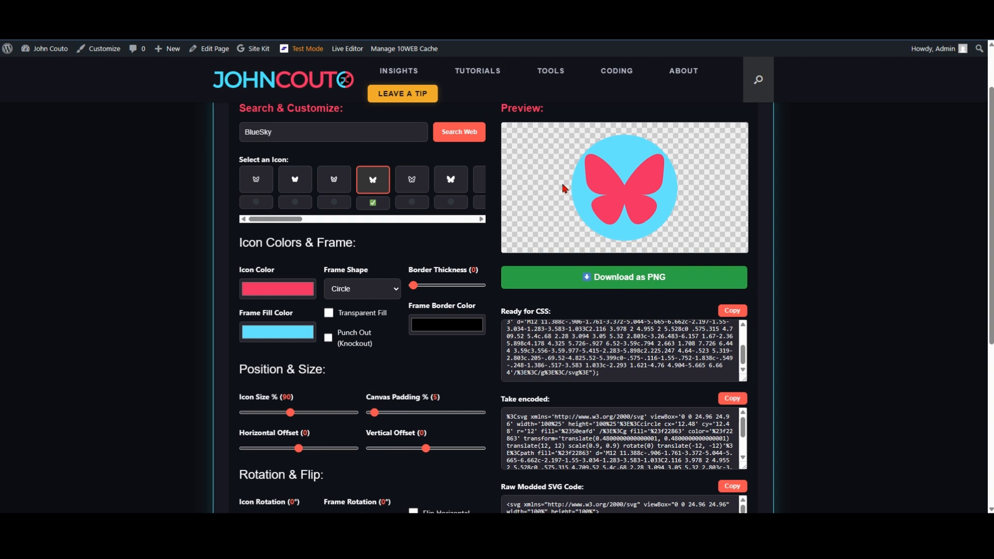
Step: Try shifting the butterfly horizontally, keep the horizontal offset at 0, and set its vertical offset to 3
scroll(481, 363, "down", 1)
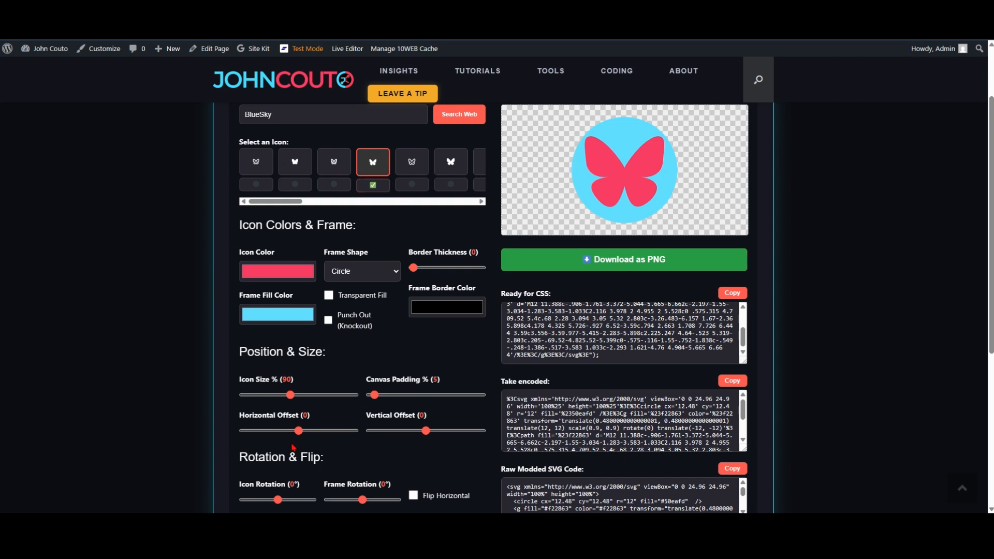
mouse_move(299, 431)
left_mouse_down()
mouse_move(396, 440)
mouse_move(231, 444)
mouse_move(299, 443)
left_mouse_up()
left_click_drag(429, 436, 443, 440)
scroll(459, 358, "down", 2)
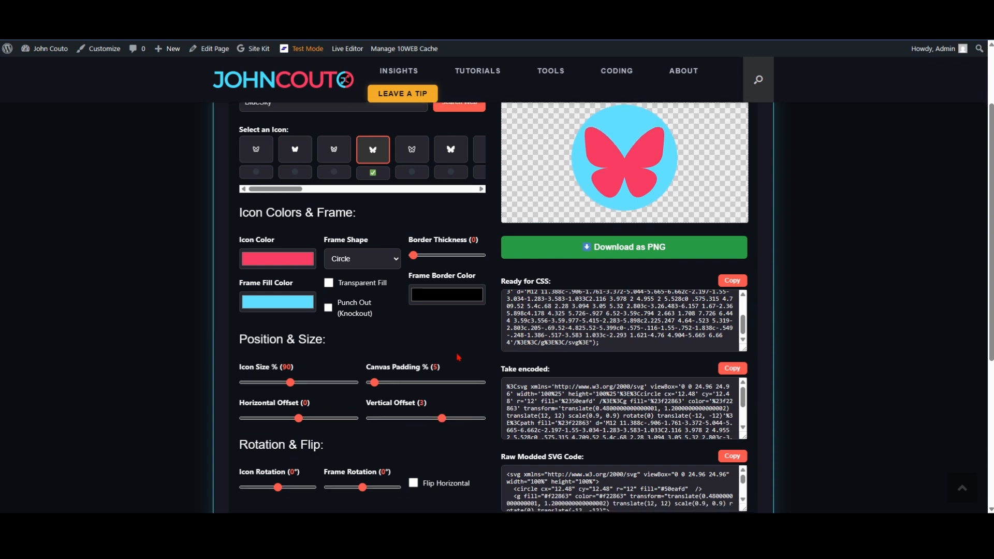
Step: Try rotating the butterfly within the circle and return the icon rotation to 0°
scroll(463, 355, "up", 1)
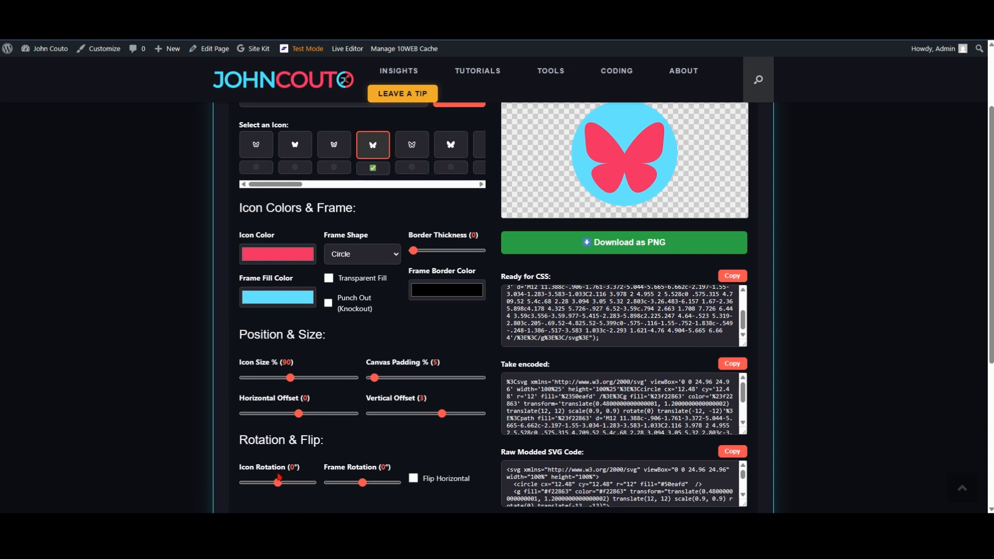
mouse_move(278, 483)
left_mouse_down()
mouse_move(289, 484)
mouse_move(278, 481)
left_mouse_up()
scroll(609, 257, "up", 1)
scroll(560, 323, "down", 1)
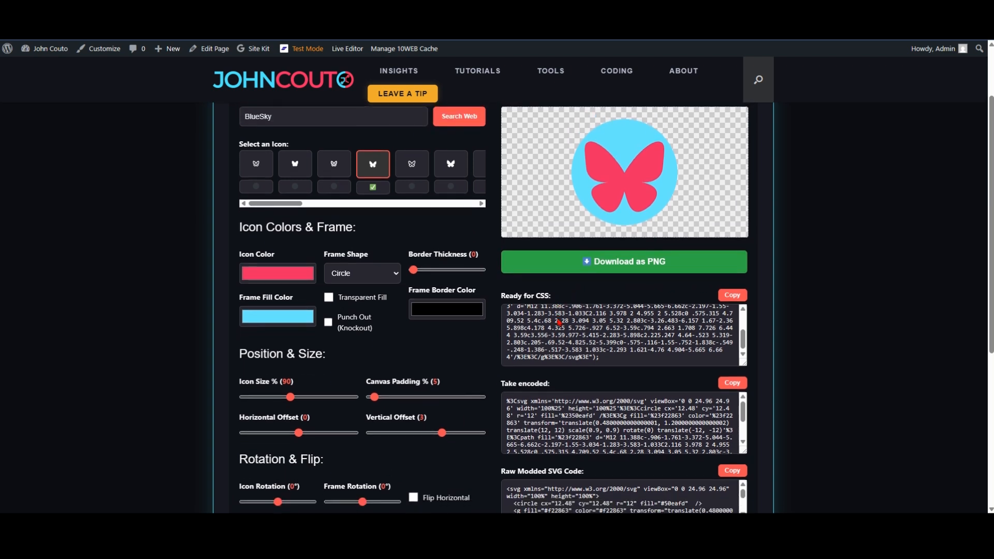
Step: Change the frame shape to Square and set the frame rotation to 50°
left_click(383, 274)
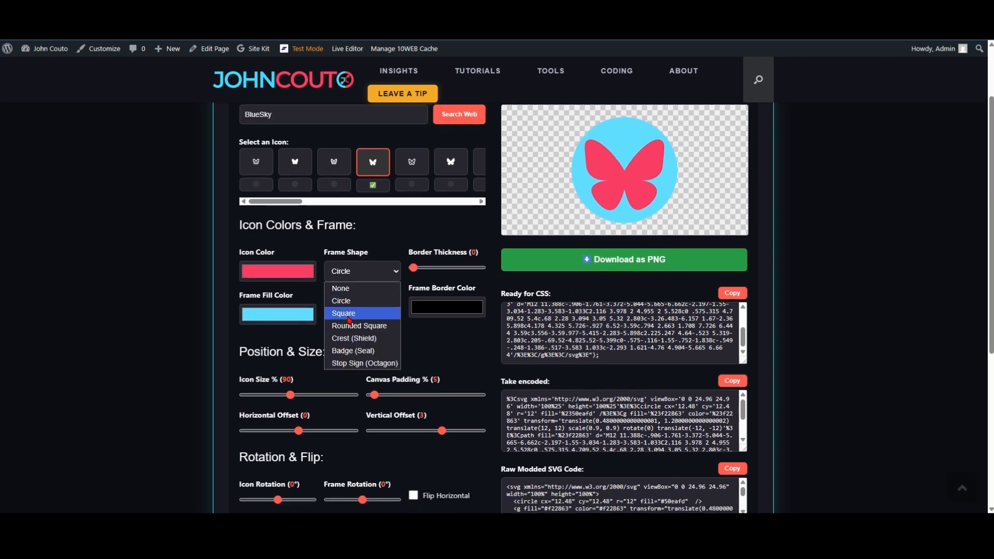
left_click(349, 315)
scroll(366, 338, "down", 1)
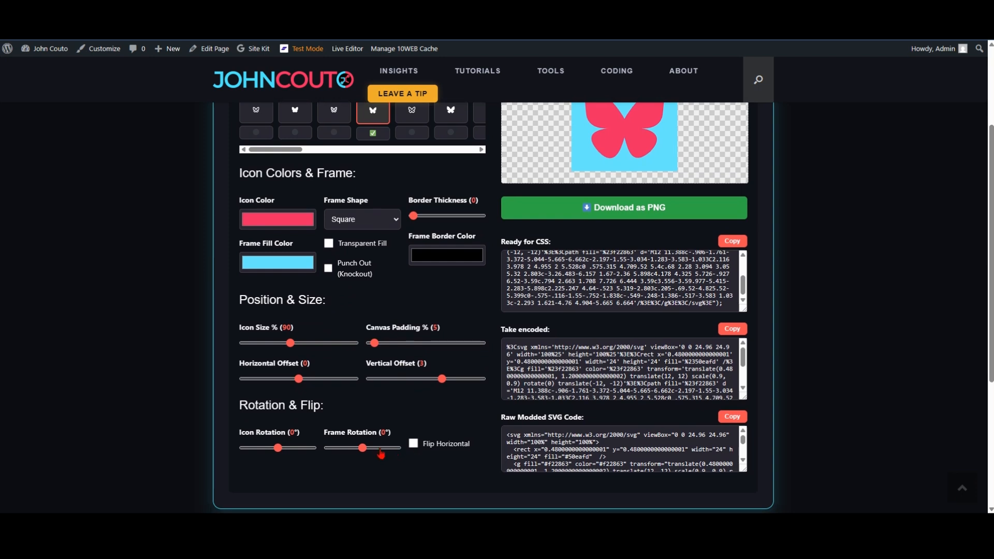
left_click_drag(363, 453, 373, 454)
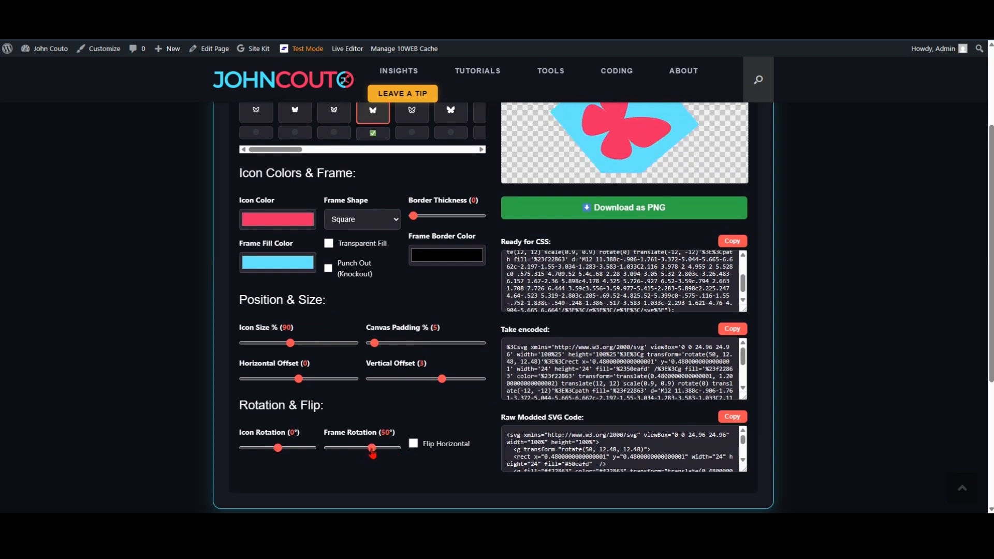
scroll(442, 401, "up", 2)
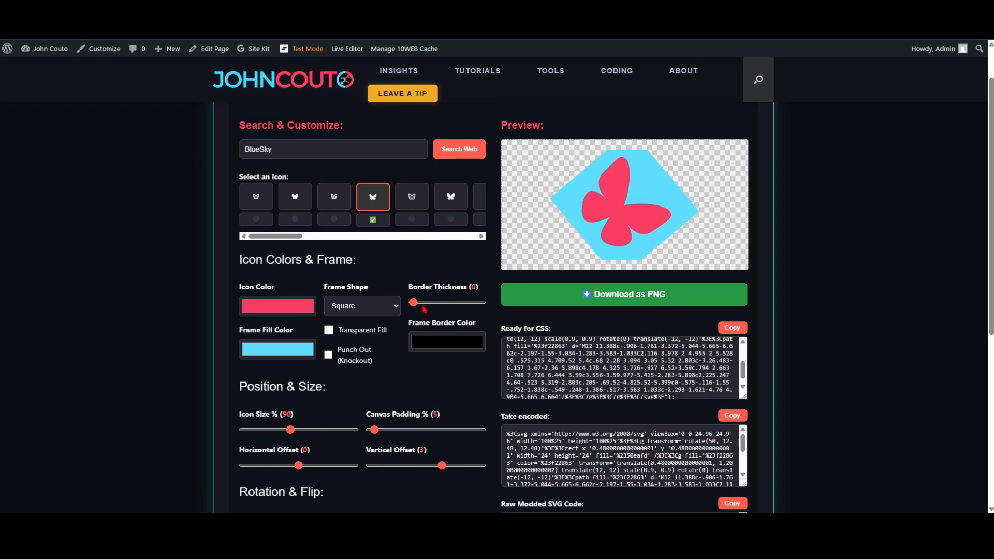
Step: Set the canvas padding to 50%, the horizontal offset to 1 and the icon rotation to -50° to straighten the butterfly
left_click_drag(375, 429, 410, 431)
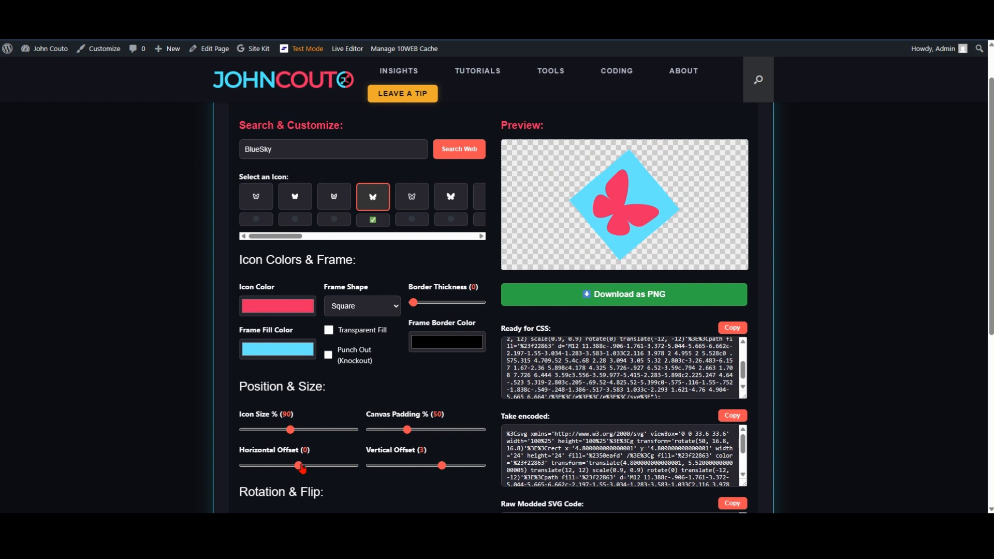
left_click_drag(300, 466, 269, 487)
scroll(298, 474, "down", 1)
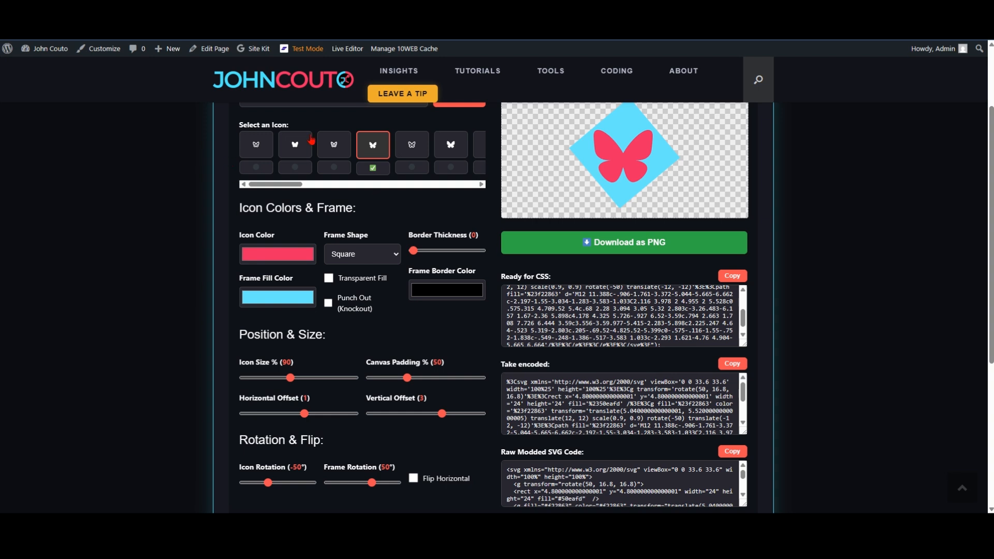
scroll(372, 163, "up", 1)
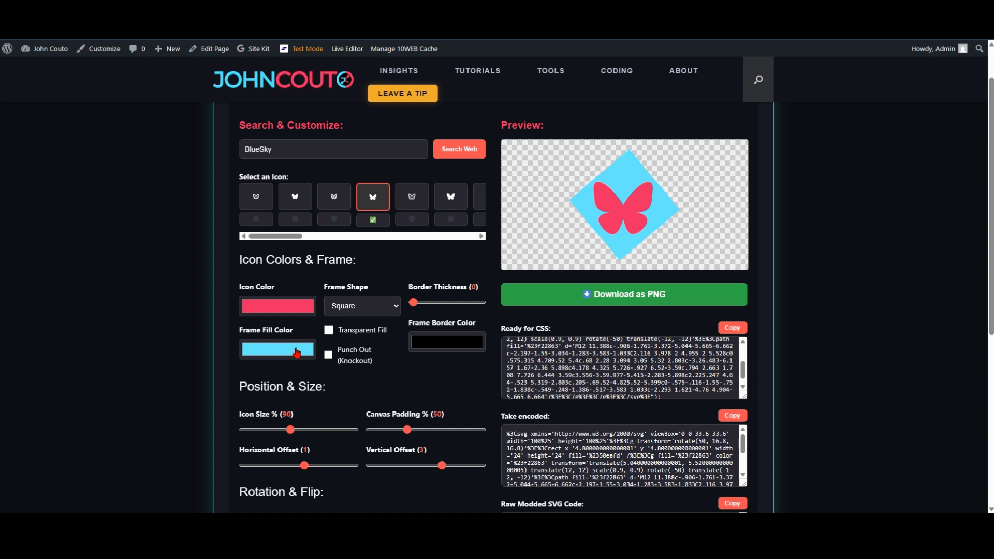
Step: Change the frame shape around the butterfly back to Circle
scroll(362, 377, "down", 1)
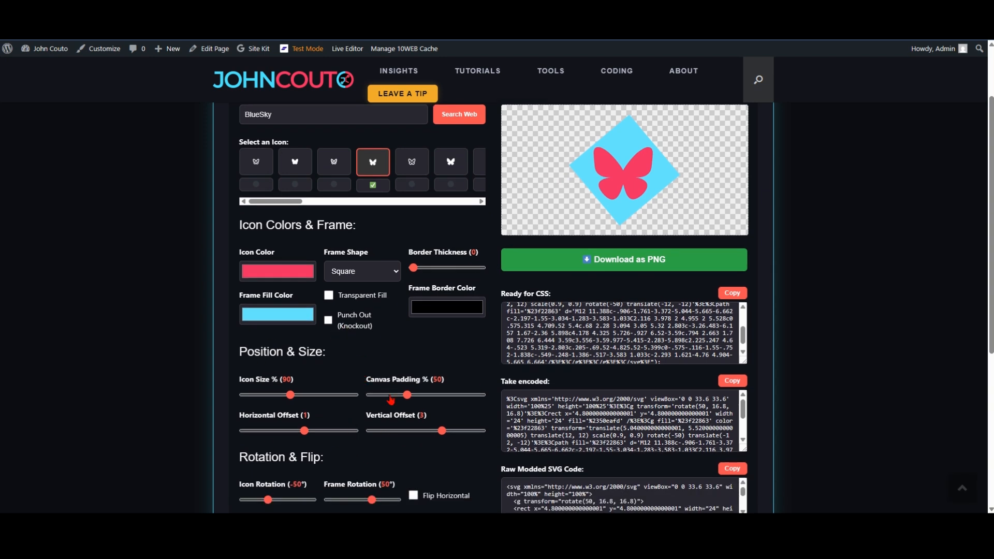
left_click(398, 277)
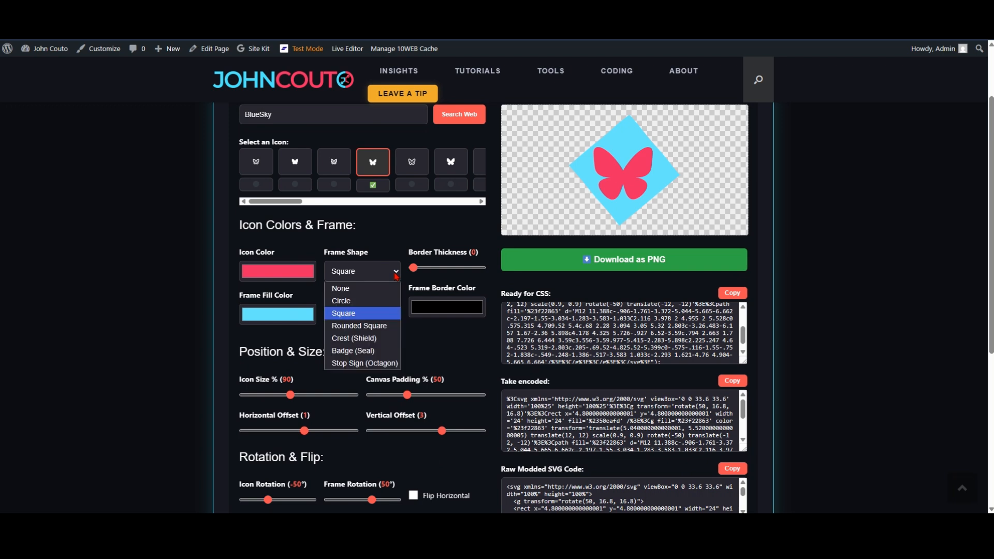
left_click(358, 303)
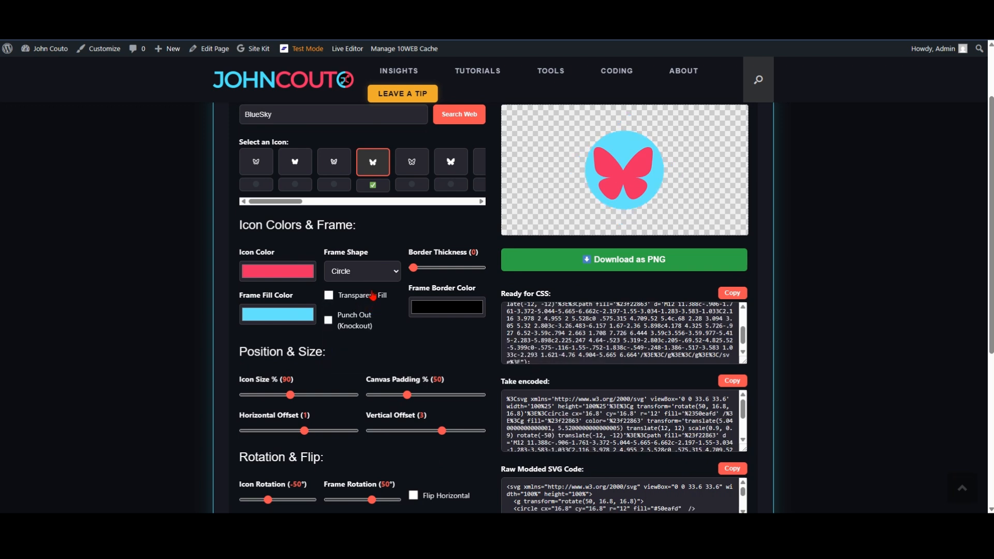
scroll(378, 289, "down", 1)
scroll(378, 289, "down", 1)
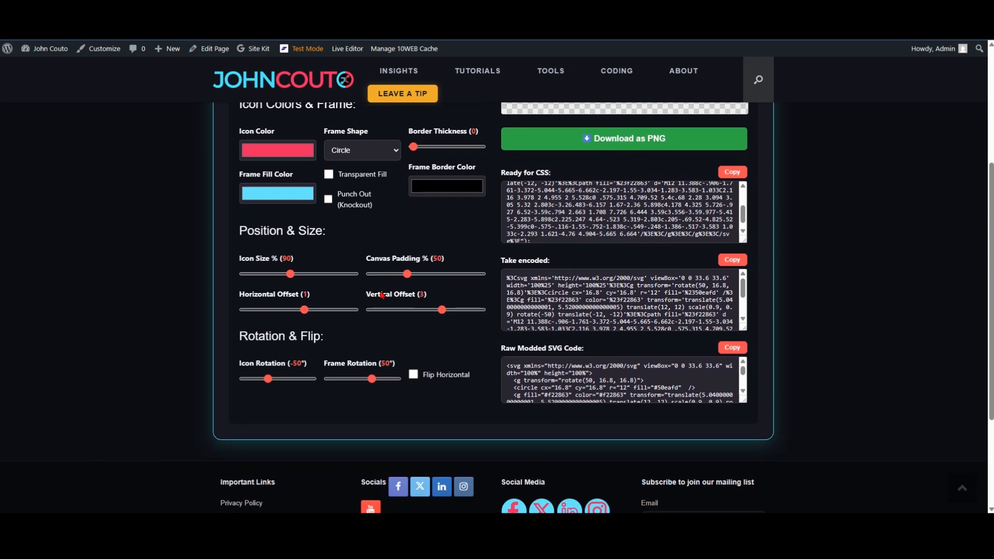
Step: Flip the butterfly horizontally and reset both the icon rotation and the frame rotation to 0°
scroll(403, 332, "up", 1)
scroll(403, 332, "up", 1)
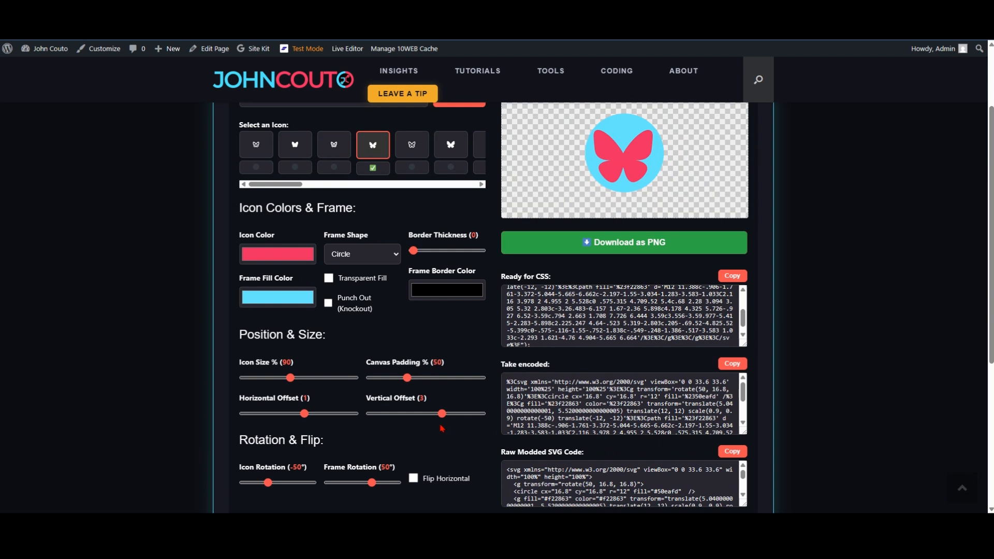
left_click(413, 478)
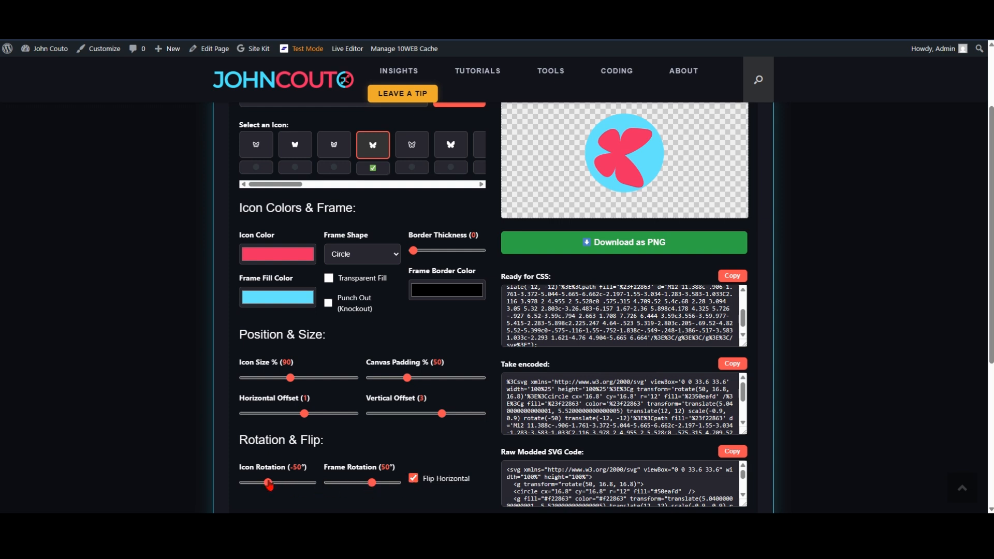
left_click_drag(268, 482, 278, 484)
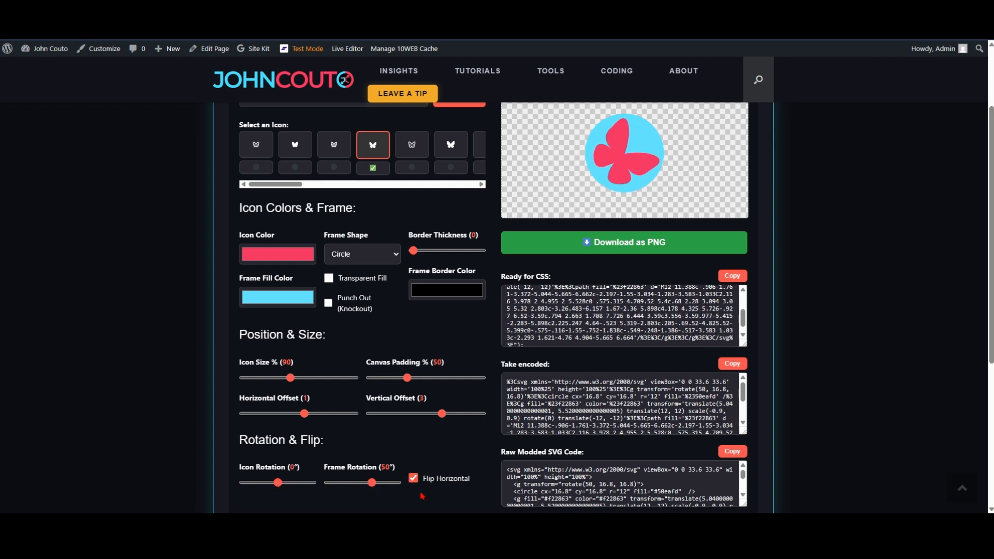
left_click_drag(373, 484, 363, 486)
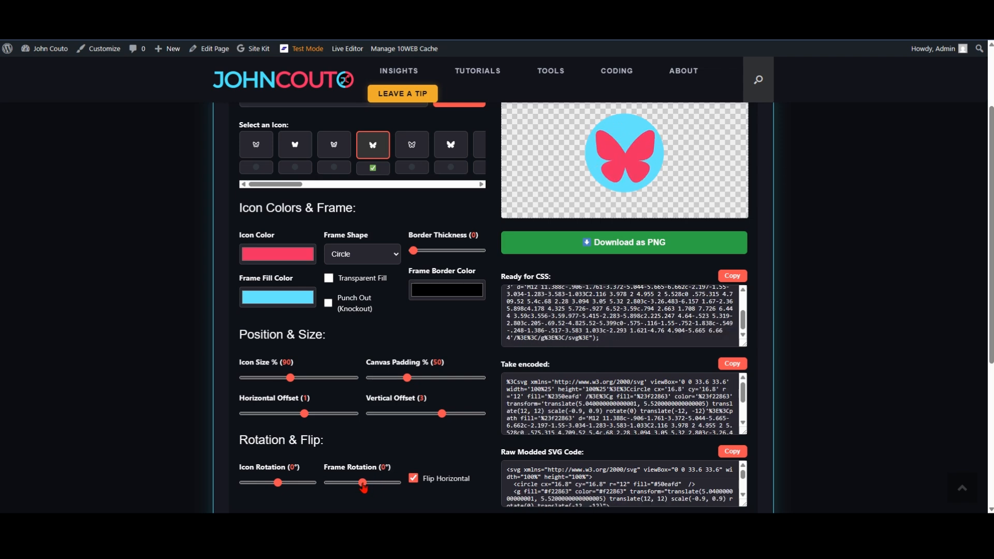
Step: Toggle the horizontal flip off and on repeatedly to compare the butterfly, leaving the flip enabled
left_click(414, 480)
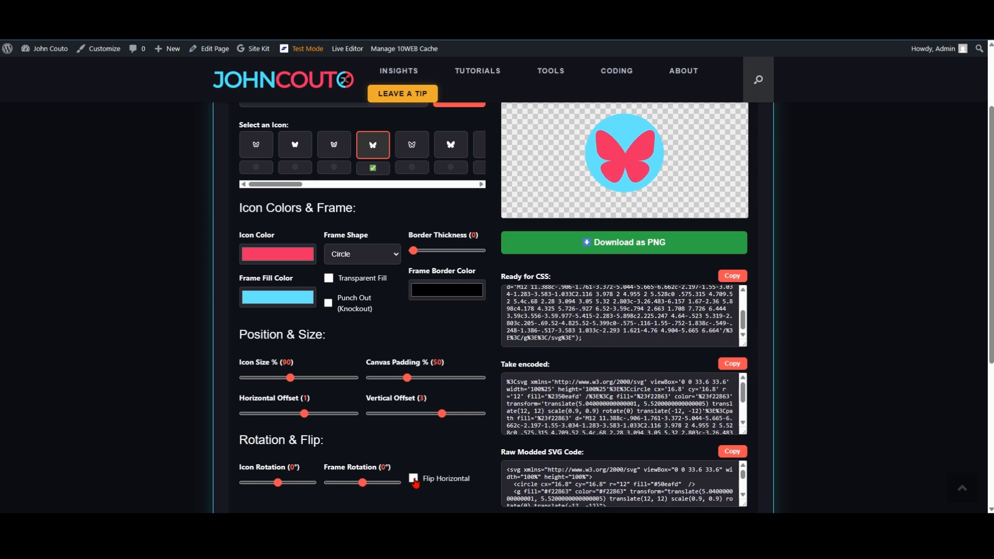
left_click(414, 479)
left_click(414, 480)
left_click(415, 479)
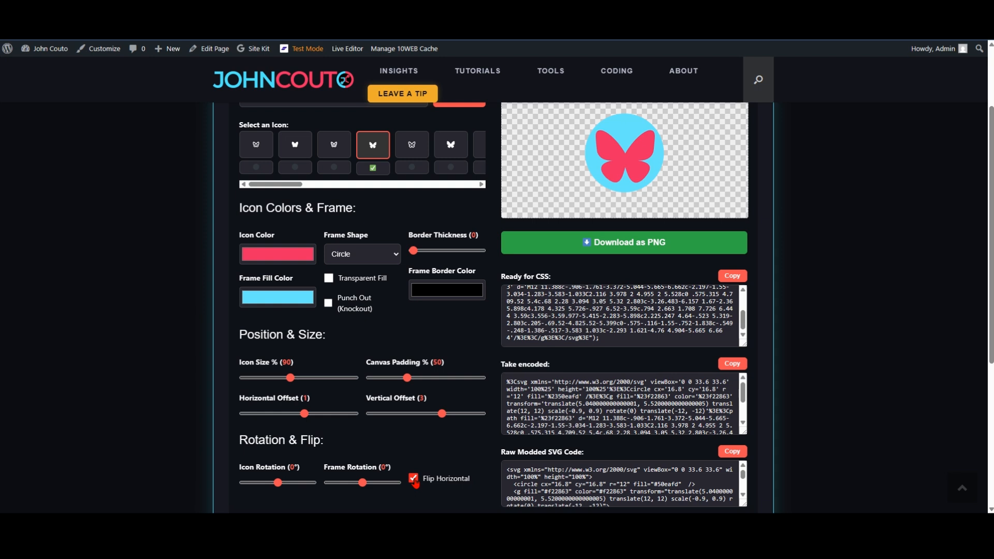
left_click(414, 479)
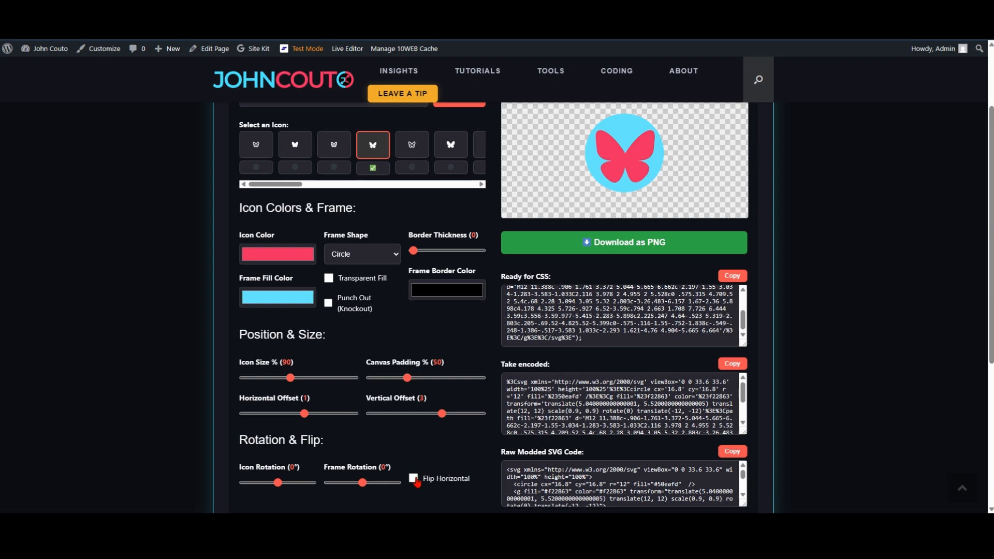
left_click(414, 479)
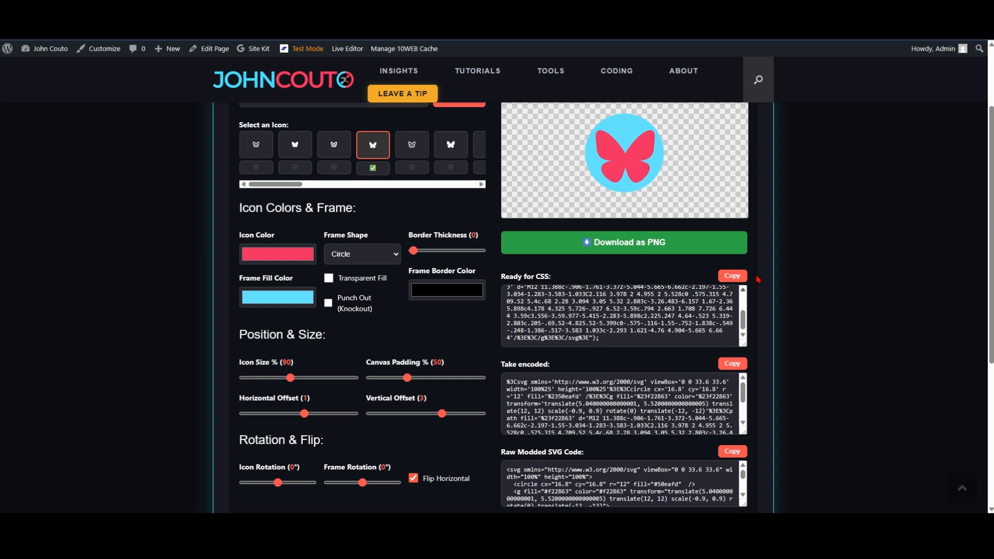
left_click(415, 480)
left_click(415, 480)
Step: Examine the icon's generated code in the Ready for CSS and Take encoded outputs
scroll(674, 459, "down", 1)
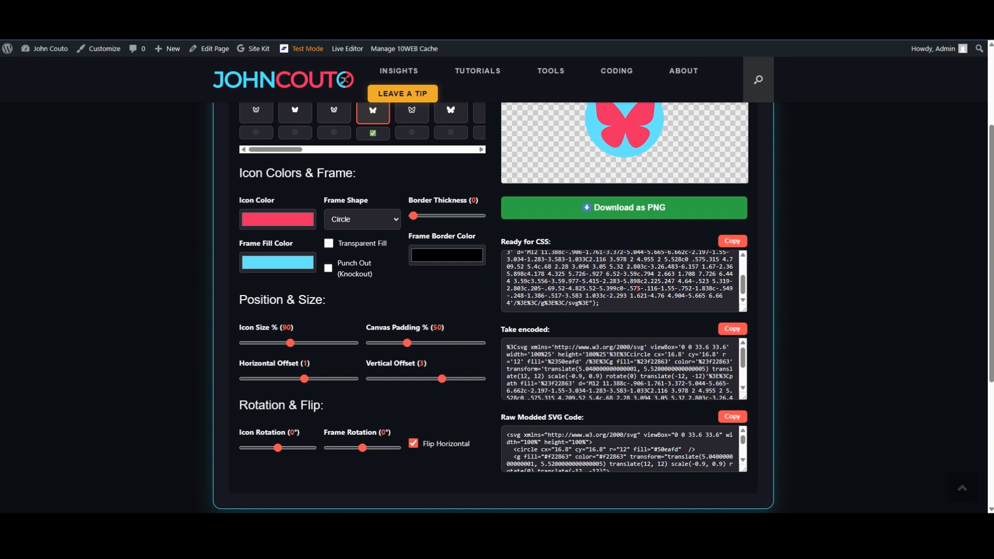
scroll(638, 289, "up", 3)
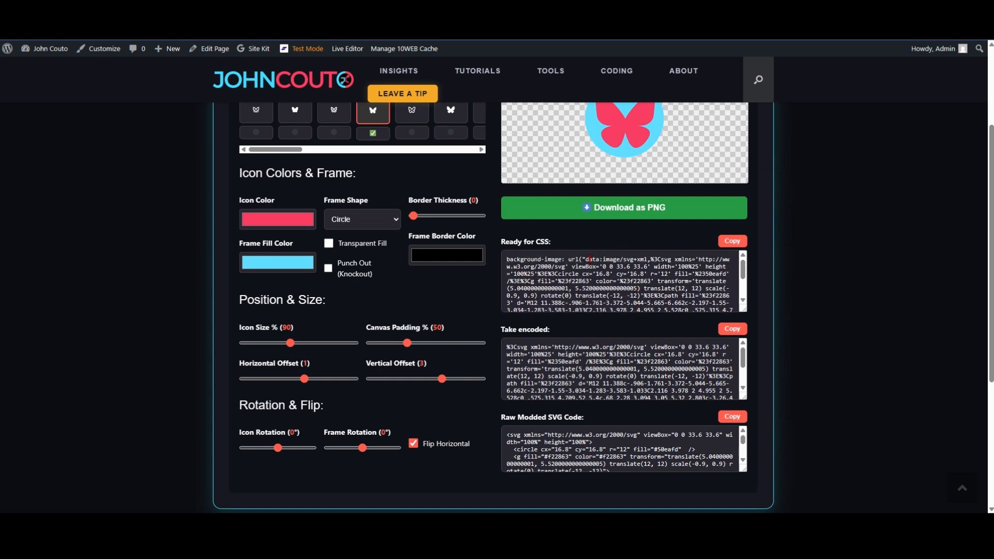
scroll(630, 288, "down", 3)
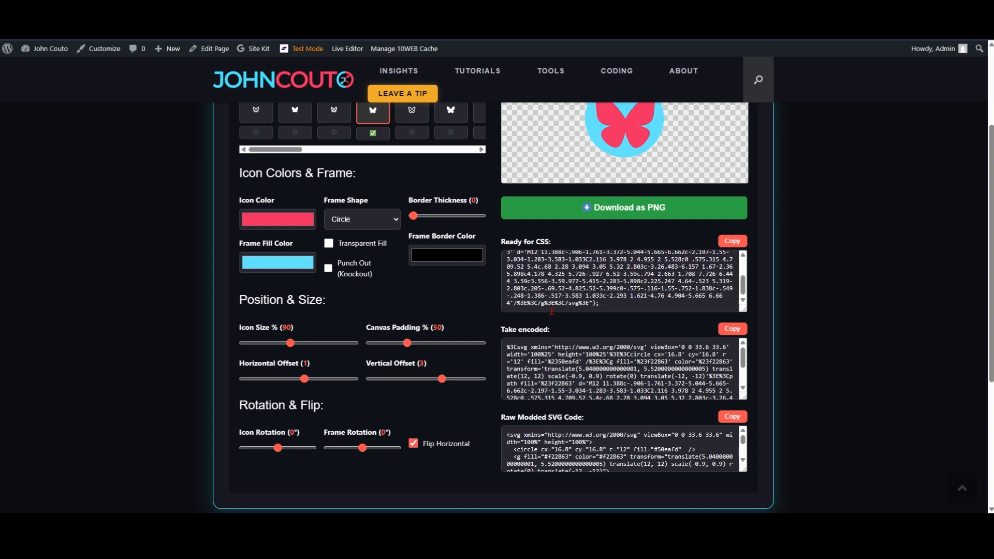
scroll(556, 352, "down", 1)
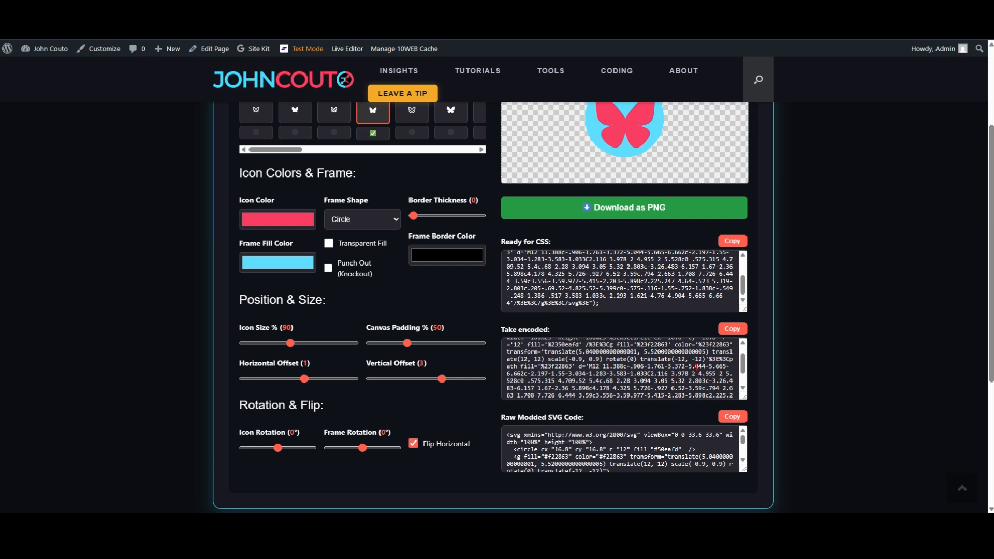
scroll(650, 373, "up", 2)
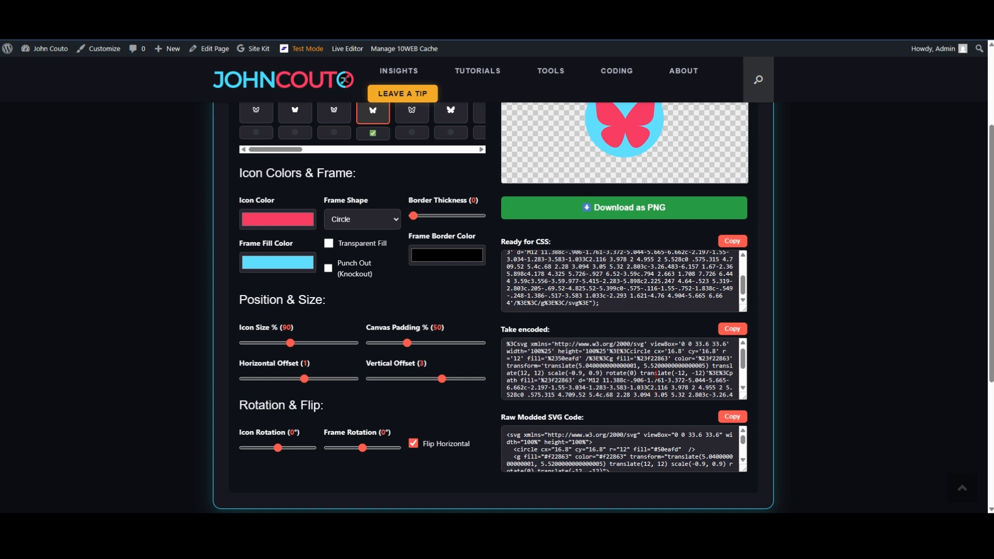
scroll(649, 381, "down", 1)
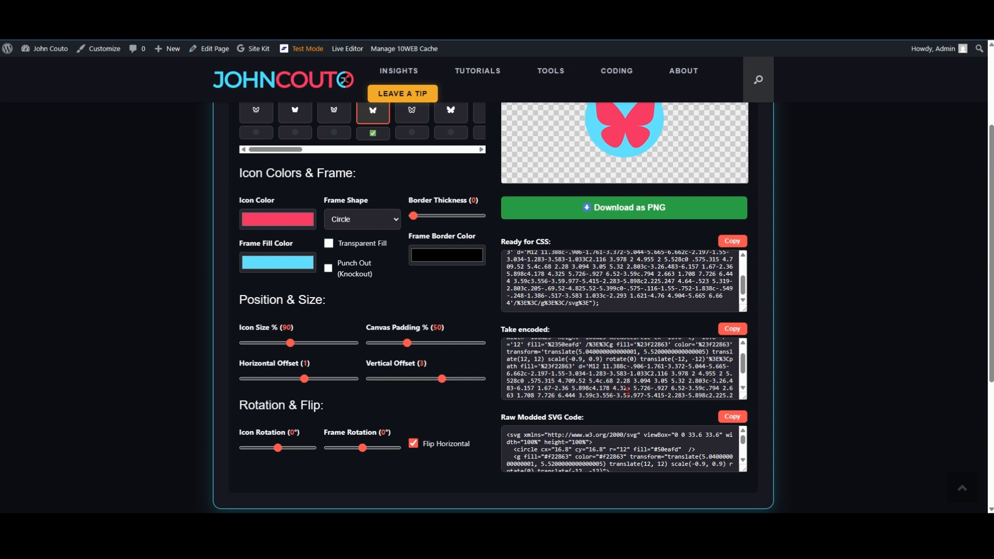
scroll(642, 417, "down", 1)
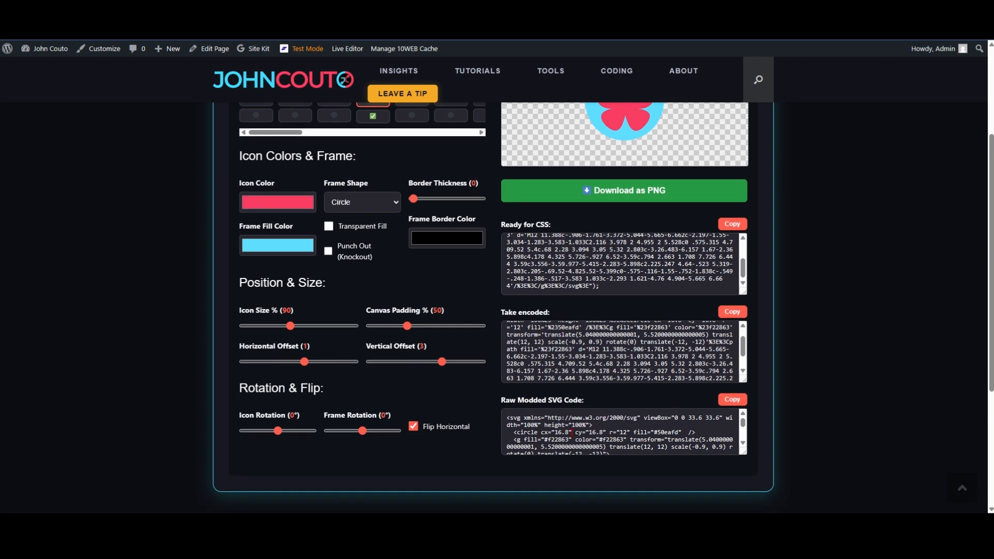
Step: Copy the icon's raw modded SVG code and switch to the WordPress Widgets page containing the Social Media Custom HTML widget
scroll(605, 427, "down", 2)
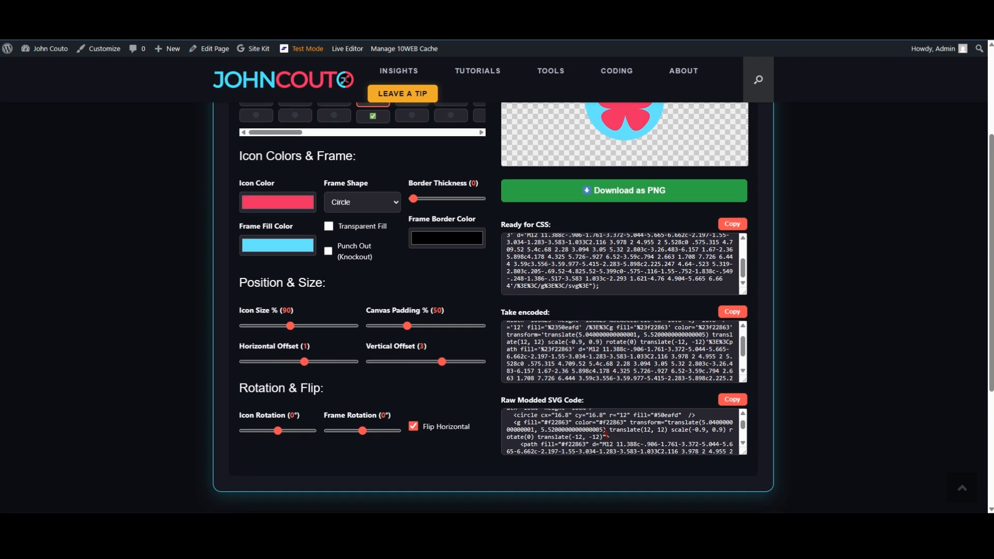
left_click(733, 401)
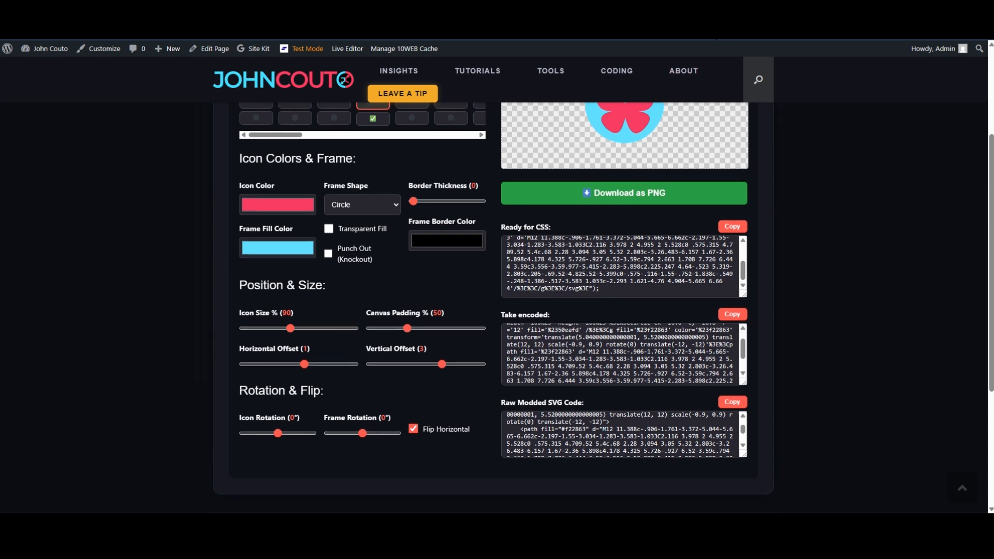
left_click(790, 6)
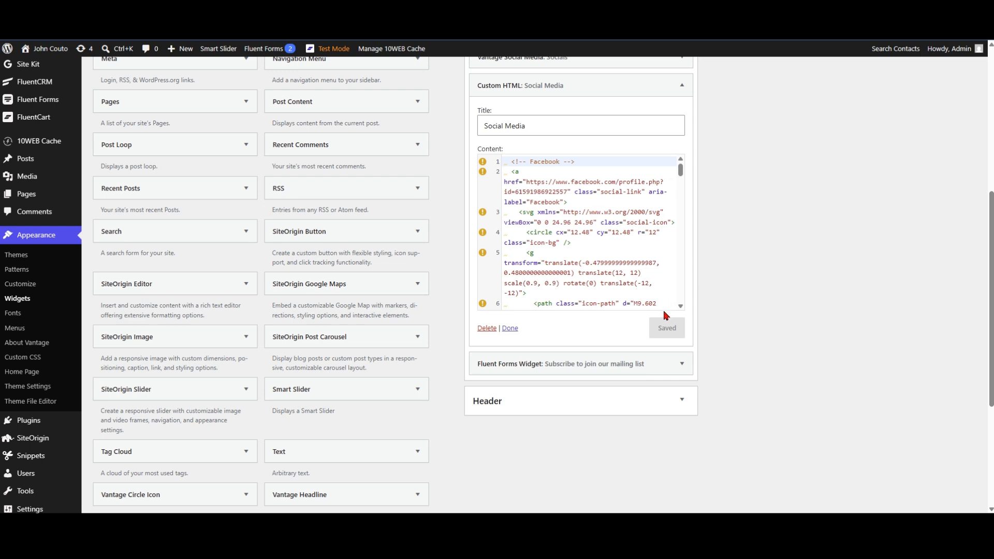
Step: Examine the Social Media widget's HTML from the Facebook entry through the TikTok entry, highlighting the YouTube entry's whole SVG block
scroll(613, 254, "down", 5)
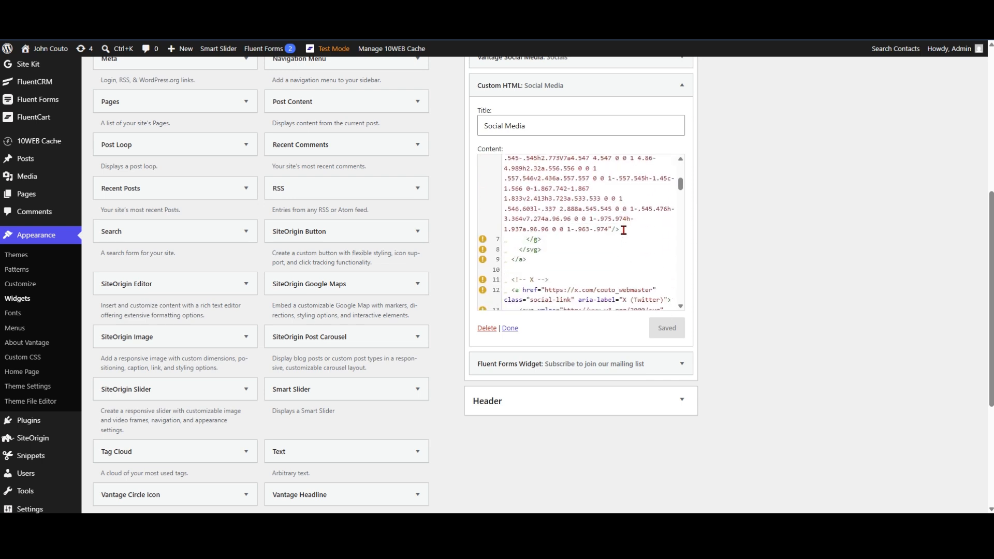
scroll(625, 225, "down", 15)
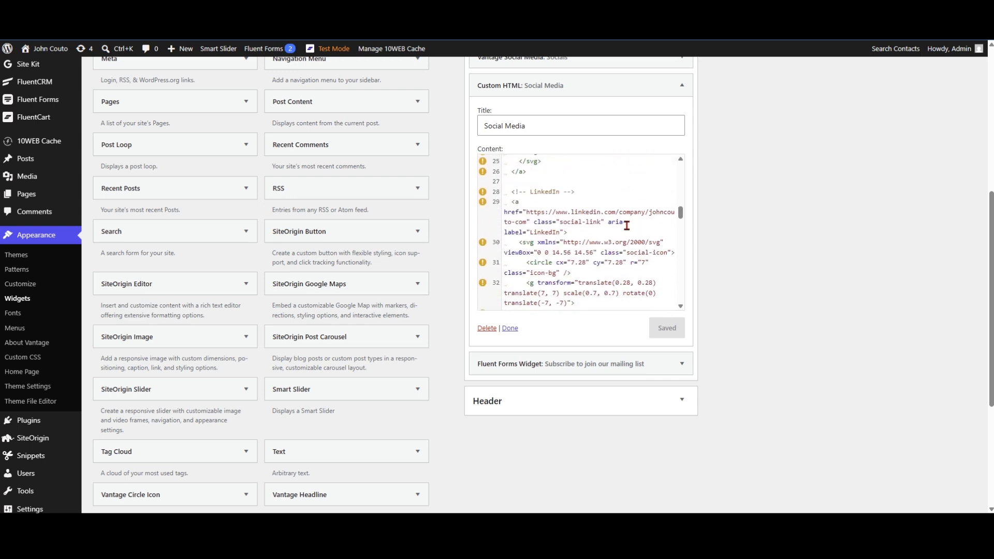
scroll(627, 226, "down", 10)
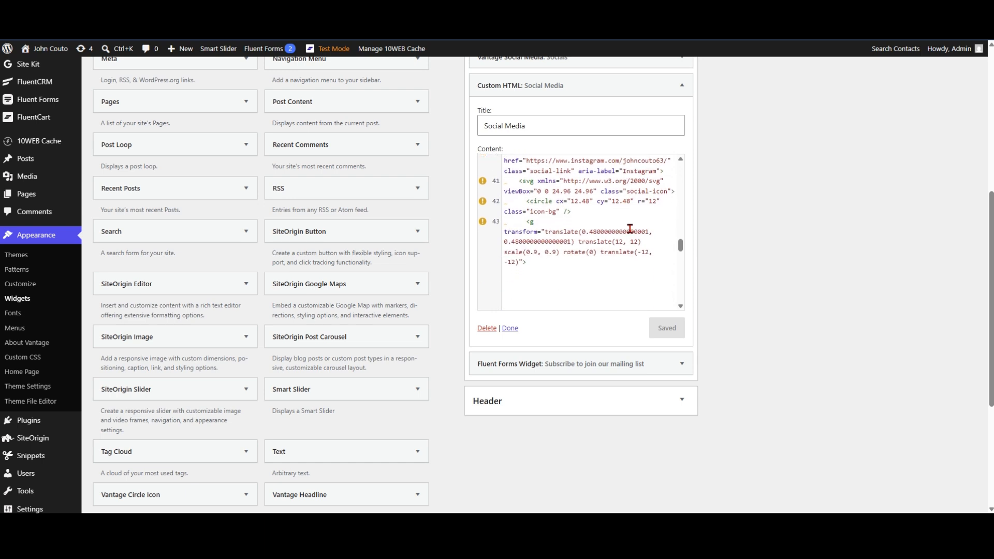
scroll(632, 230, "down", 3)
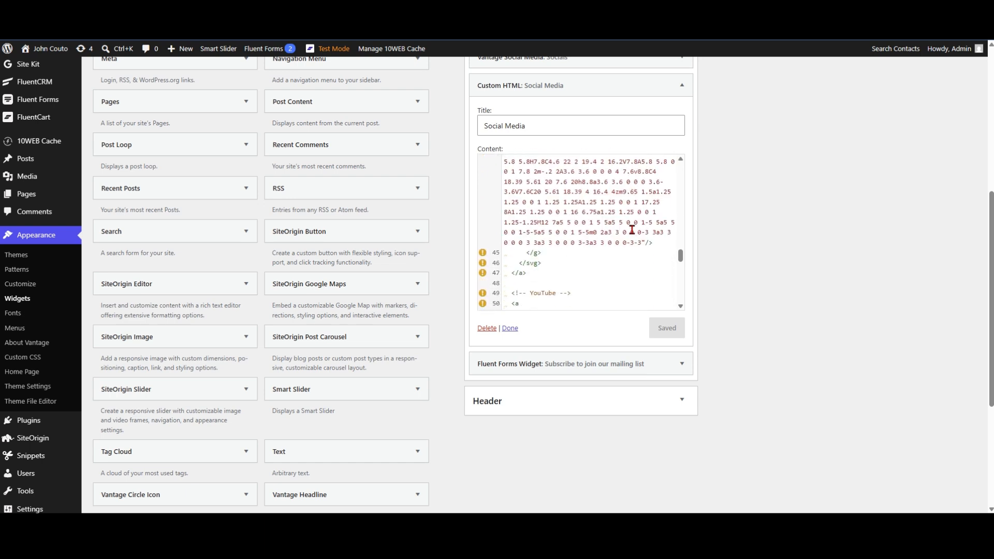
scroll(631, 231, "down", 5)
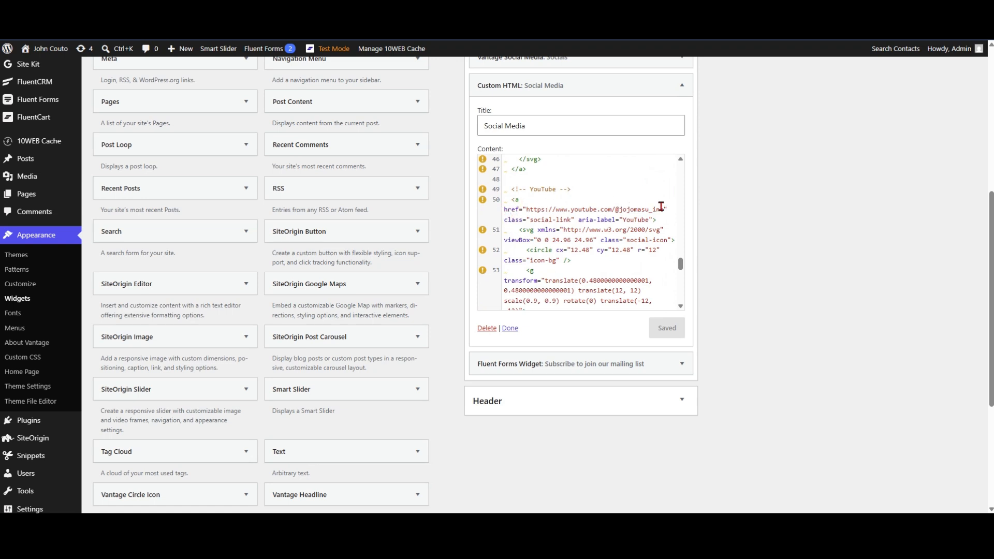
scroll(605, 249, "down", 2)
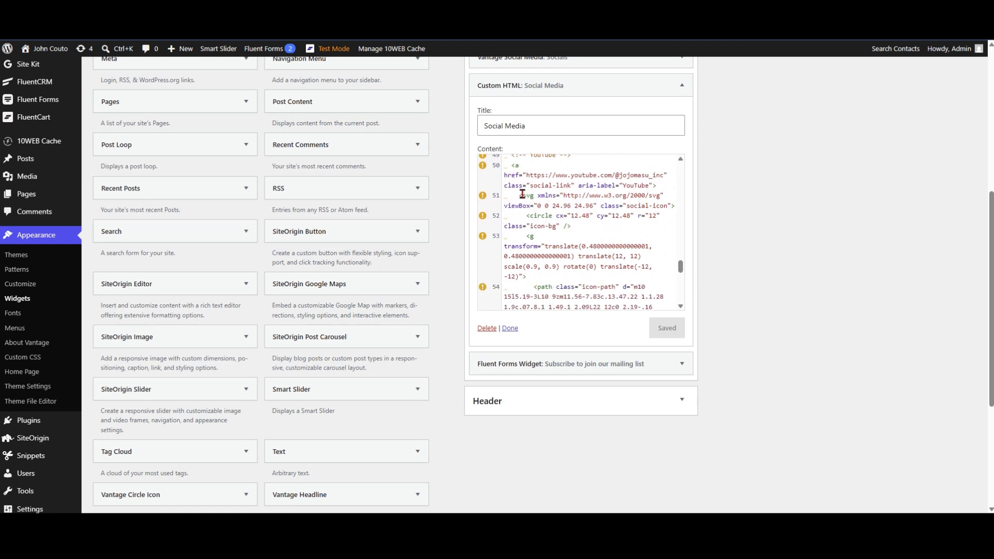
left_click_drag(519, 196, 572, 304)
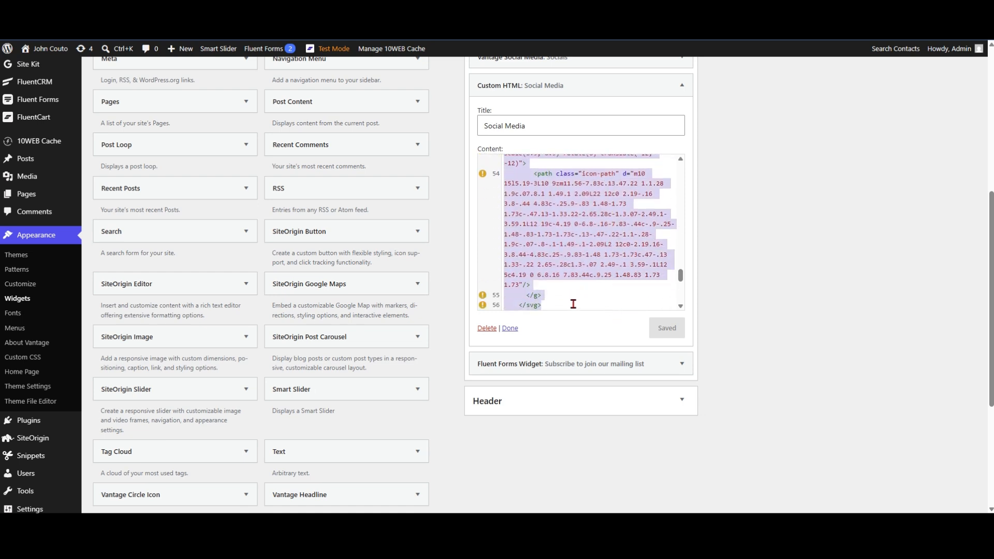
scroll(545, 267, "up", 2)
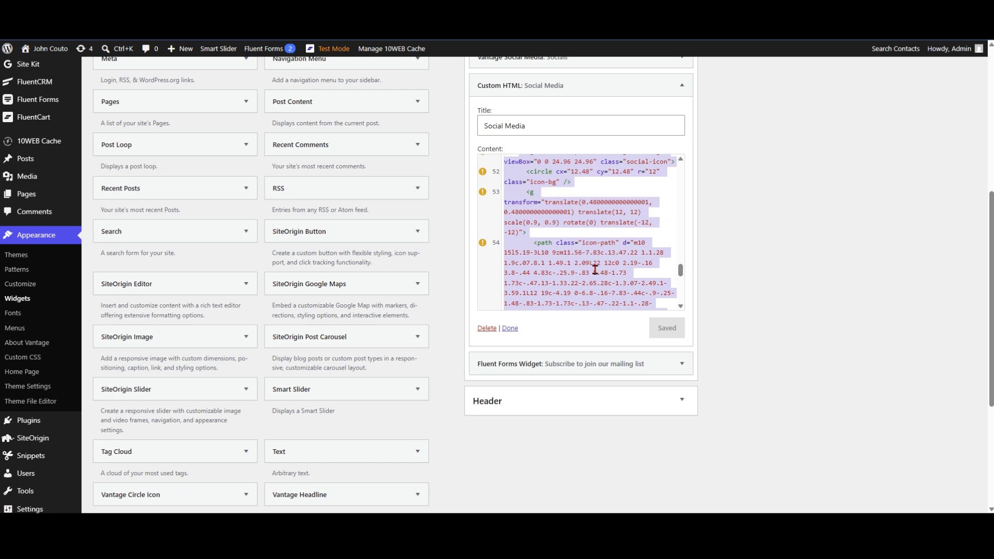
scroll(592, 258, "up", 1)
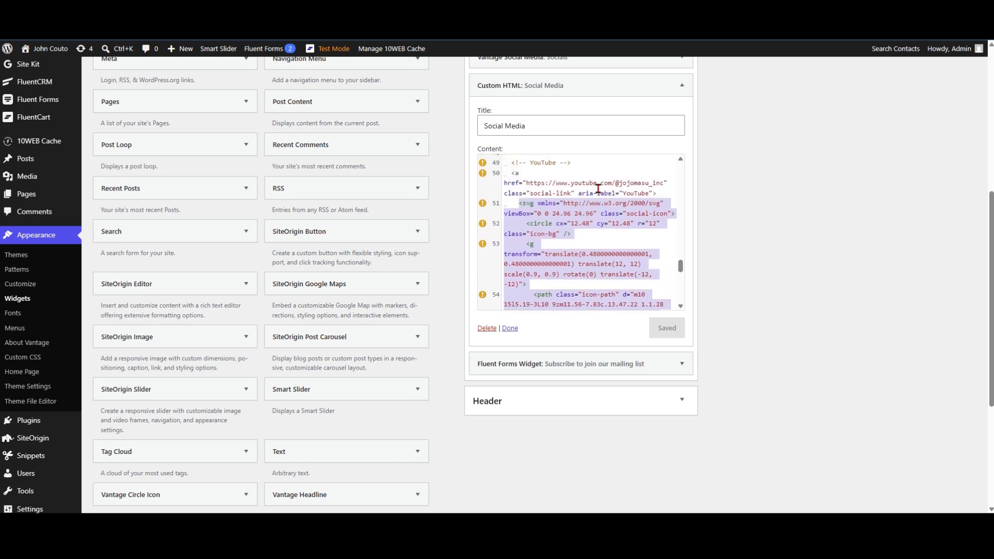
scroll(634, 239, "down", 5)
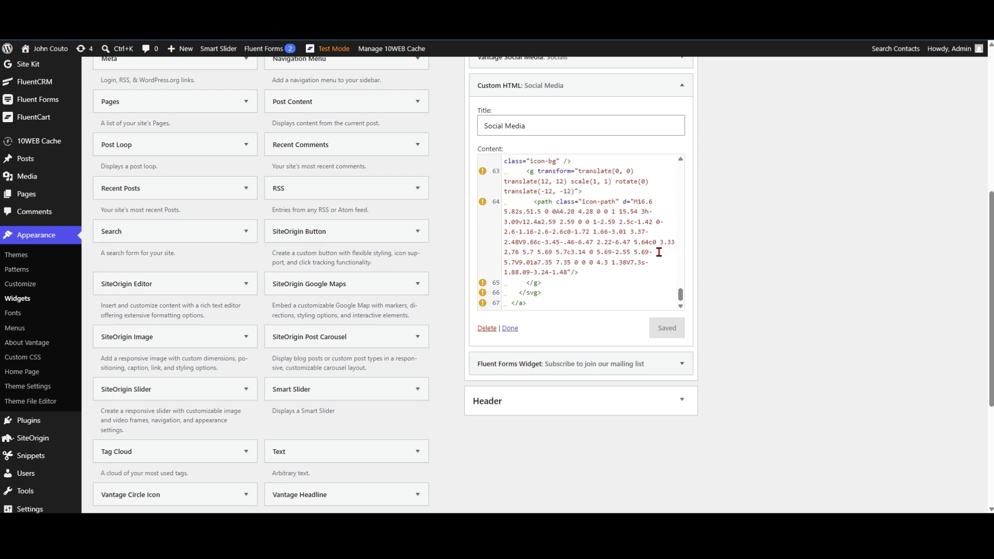
scroll(659, 252, "up", 2)
scroll(596, 289, "up", 1)
scroll(596, 289, "up", 1)
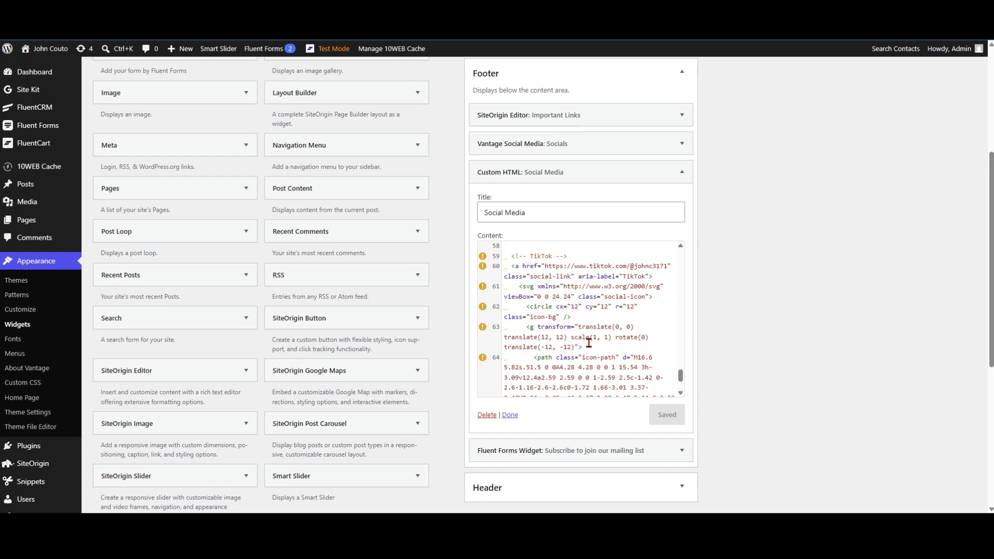
Step: Switch back to the icon customizer page and replace the BlueSky search with a web search for "coffee mug" icons
scroll(725, 297, "up", 5)
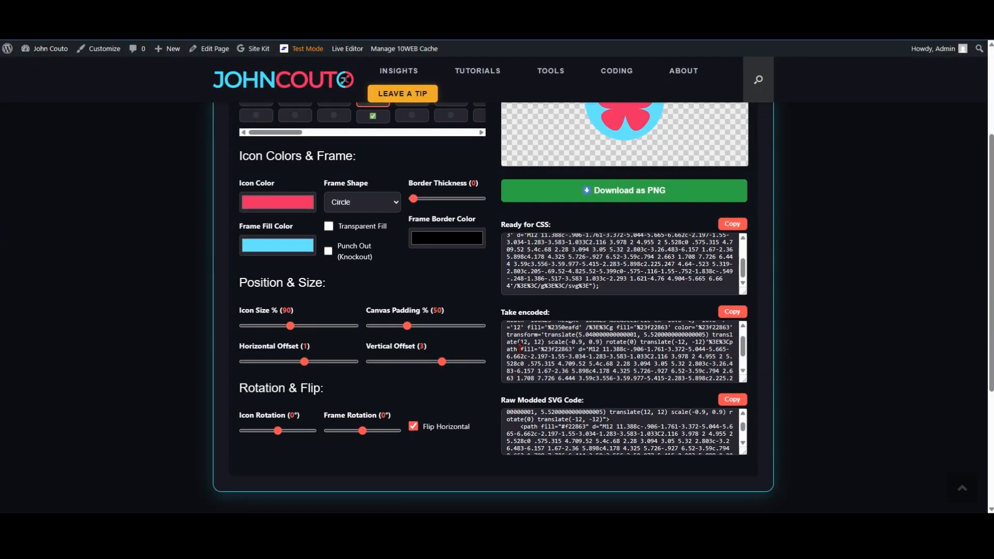
scroll(520, 348, "up", 1)
scroll(480, 301, "up", 2)
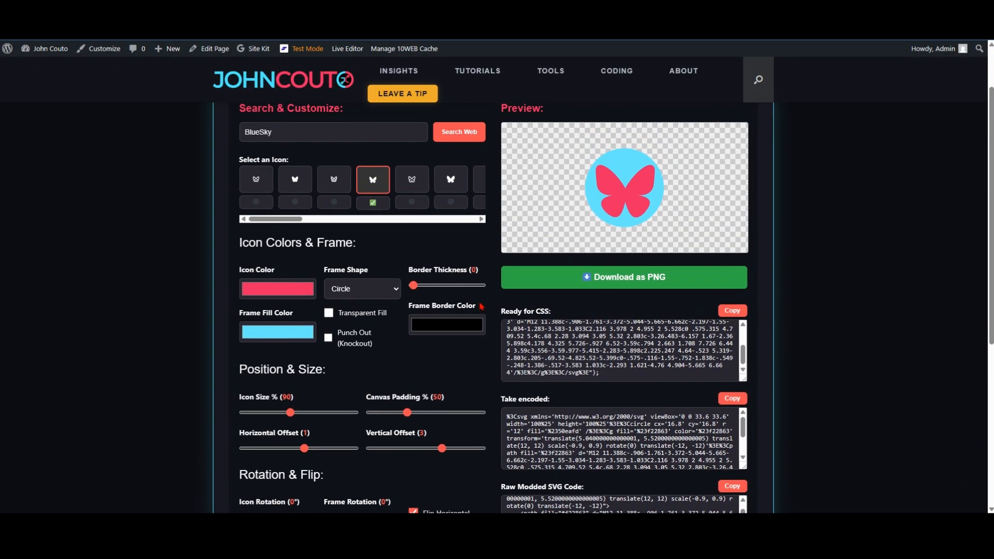
scroll(480, 321, "up", 1)
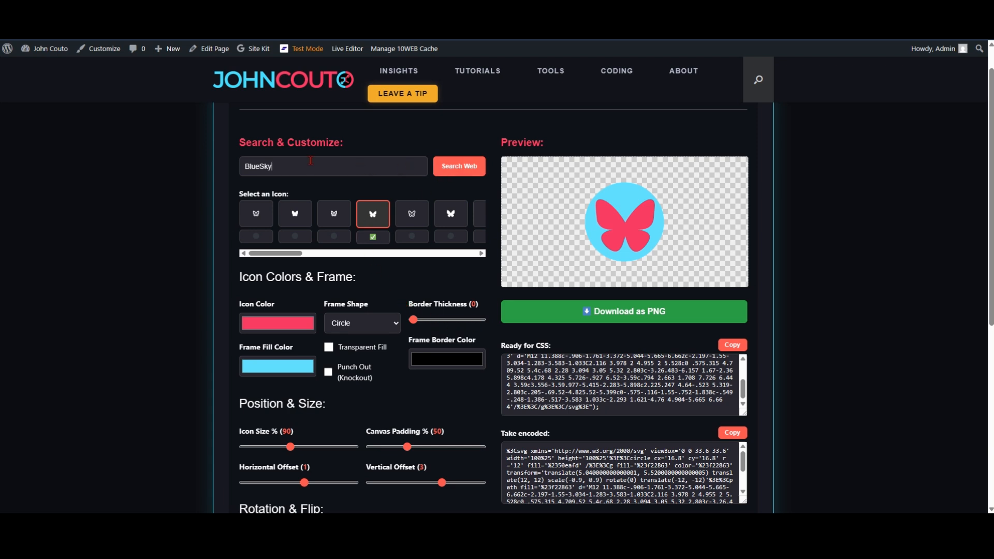
left_click_drag(298, 168, 241, 168)
type("coffee mug")
left_click(461, 174)
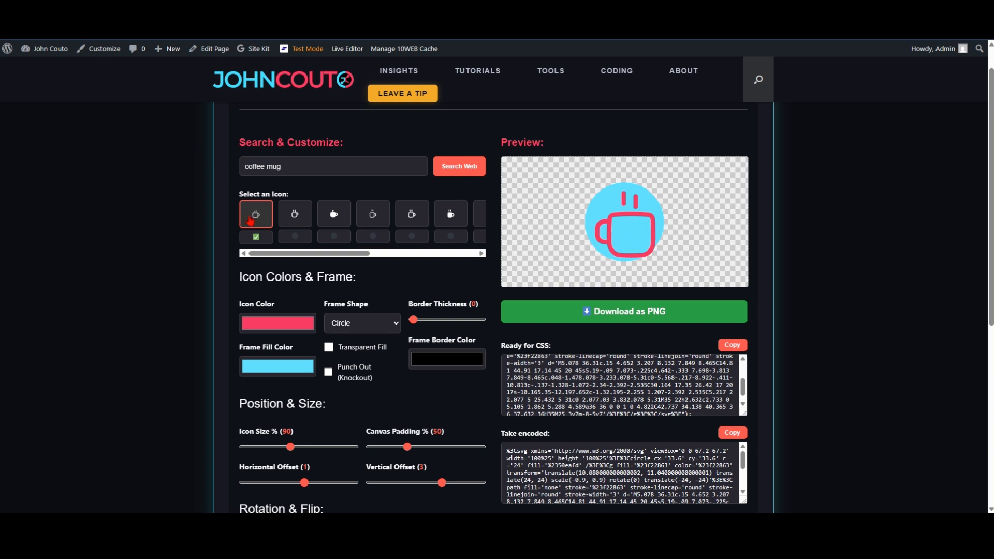
Step: Try the two-tone blue mug farther along the icon results, and select the solid single-colour mug with two steam bars
left_click_drag(316, 254, 374, 257)
left_click(466, 215)
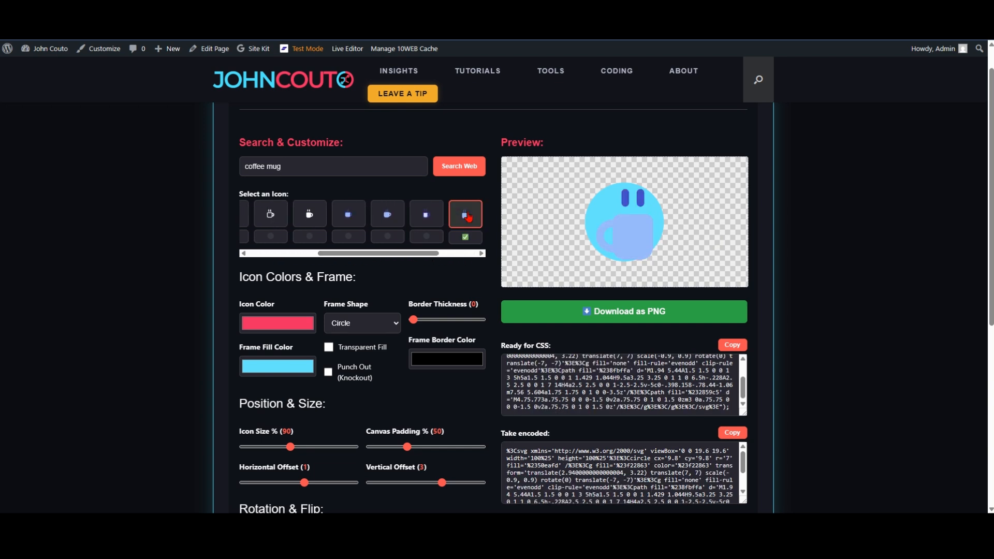
left_click(320, 223)
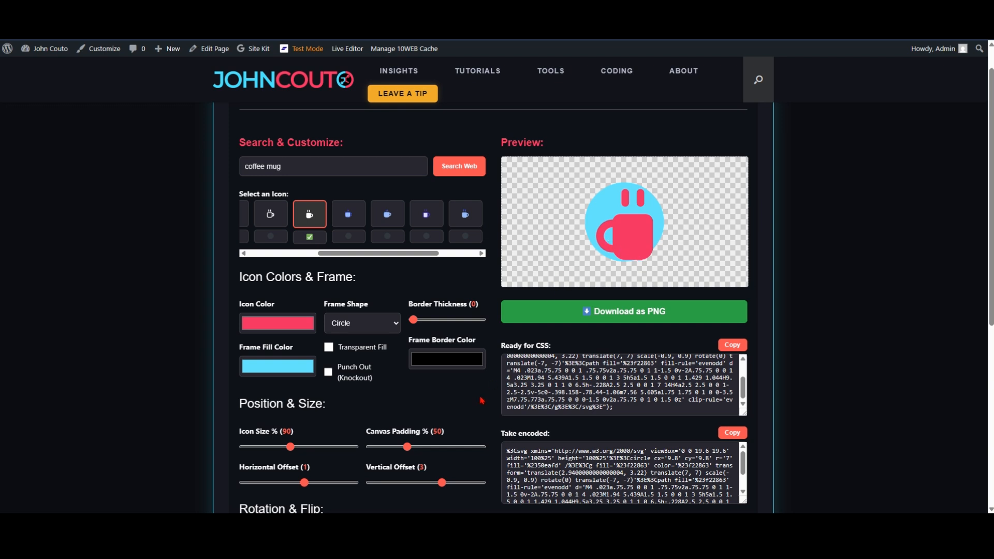
Step: Set the mug's canvas padding to 0%, vertical offset to 2, icon size to 85% and horizontal offset to -5
scroll(475, 415, "down", 1)
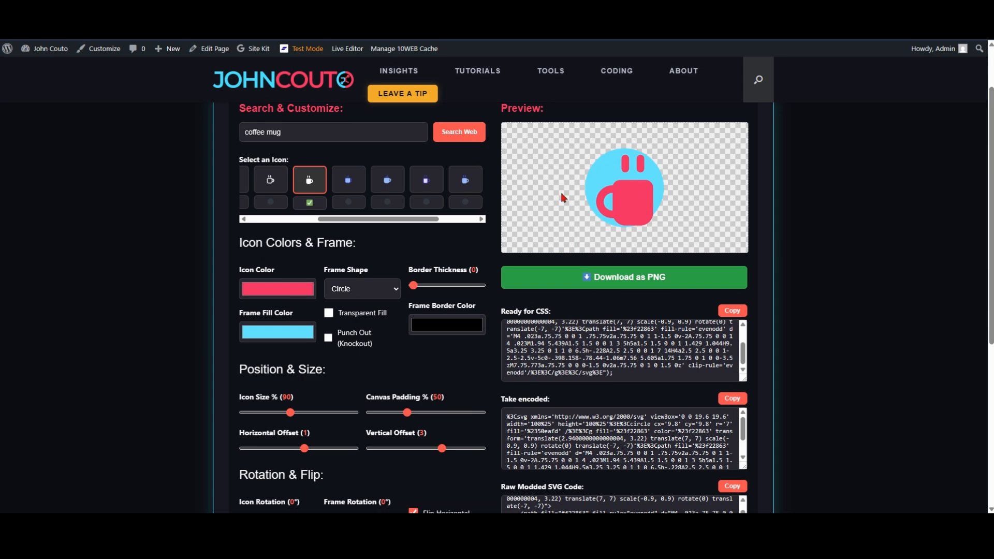
left_click_drag(408, 413, 372, 416)
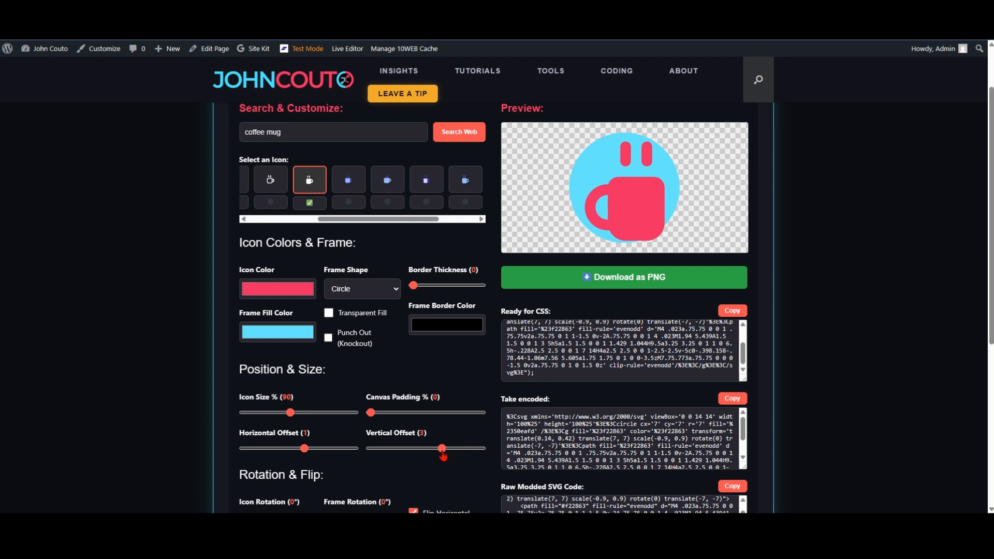
left_click_drag(443, 456, 438, 455)
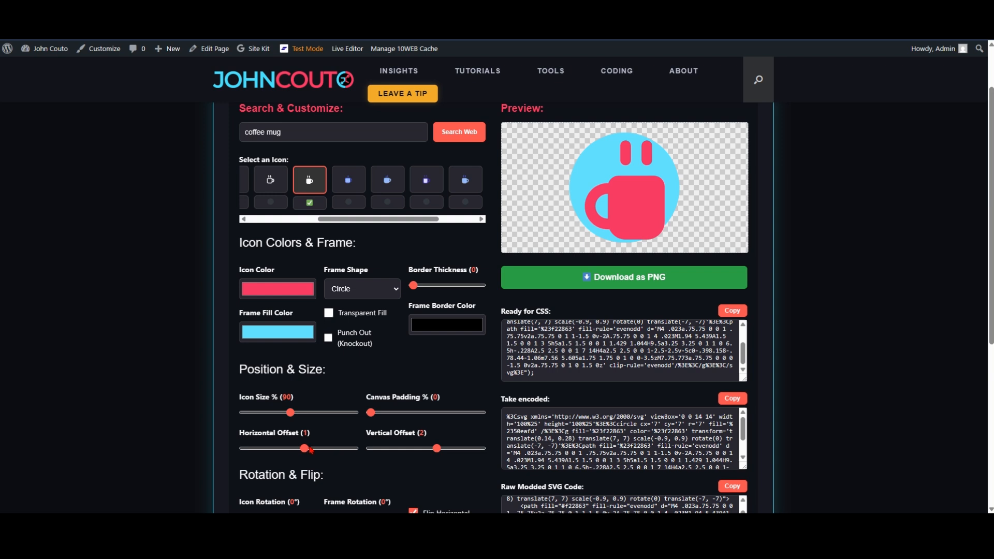
left_click_drag(304, 449, 261, 450)
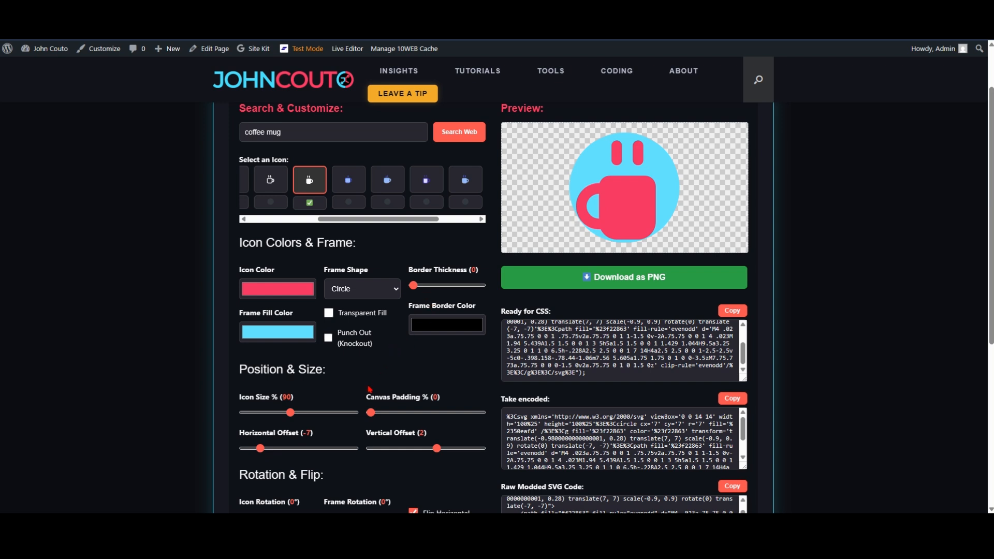
left_click_drag(290, 413, 289, 414)
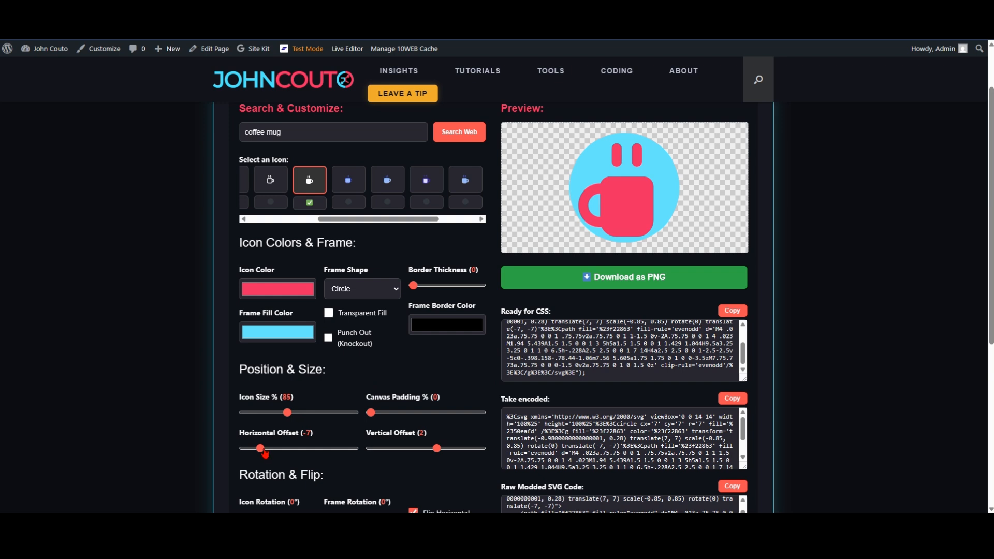
left_click_drag(260, 449, 271, 450)
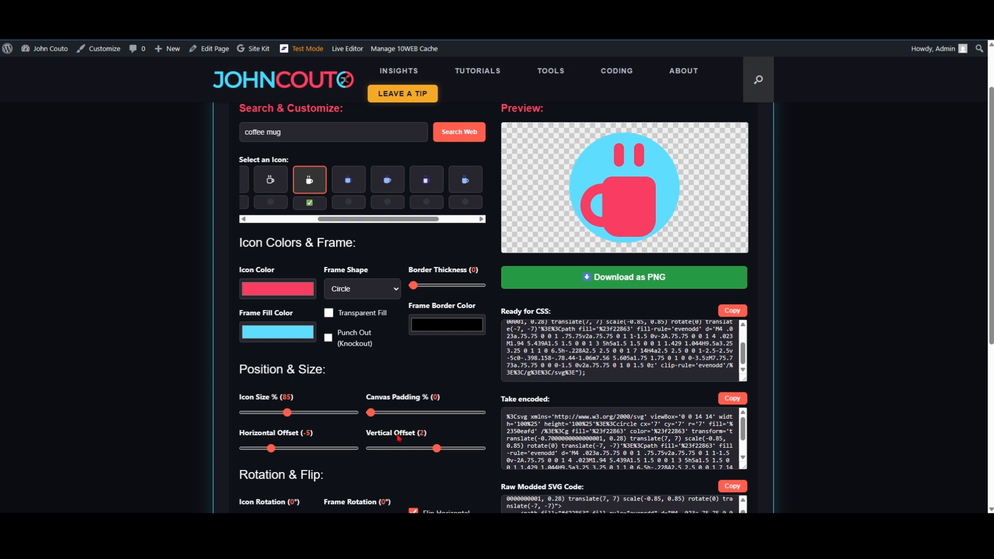
Step: Preview the mug with Punch Out (Knockout) and with Transparent Fill, turning each option back off
left_click(328, 339)
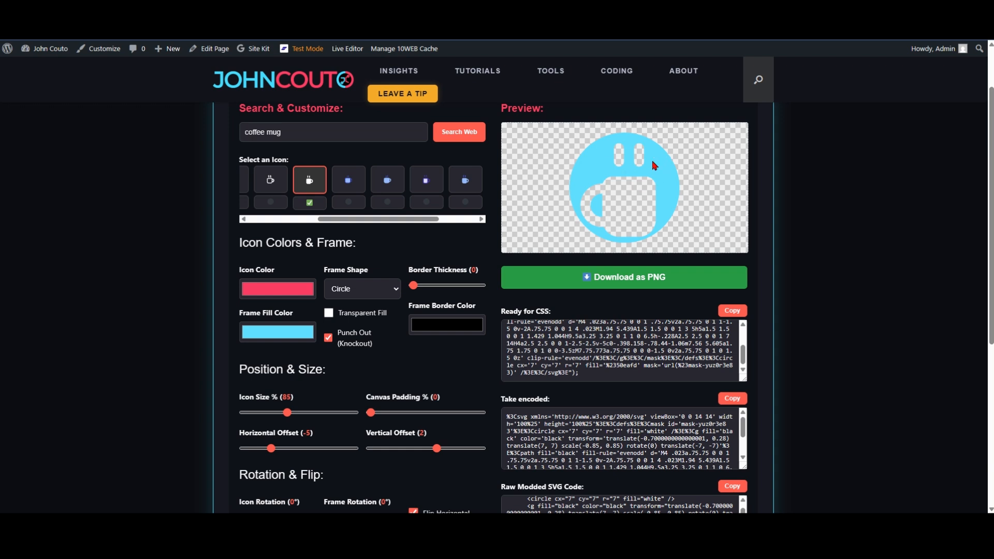
left_click(330, 342)
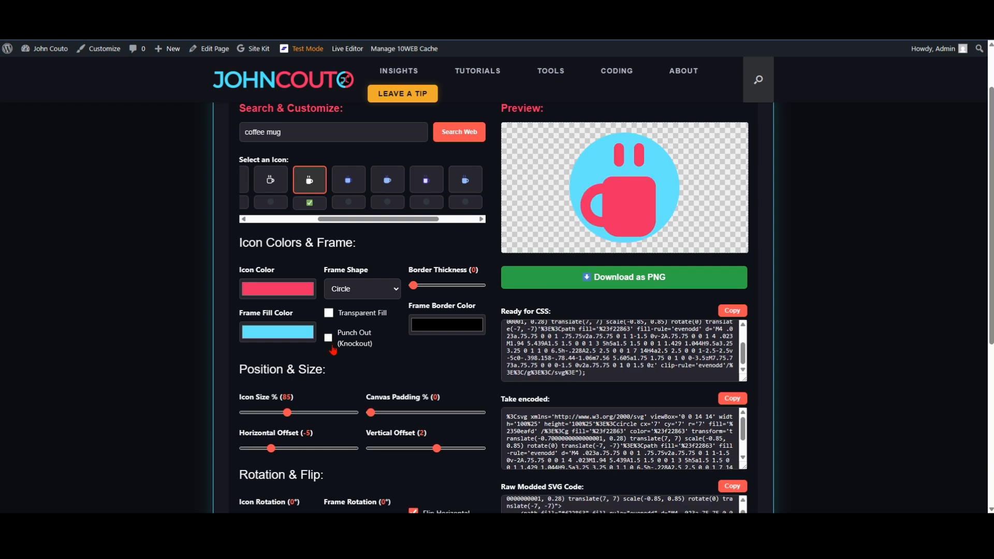
left_click(329, 315)
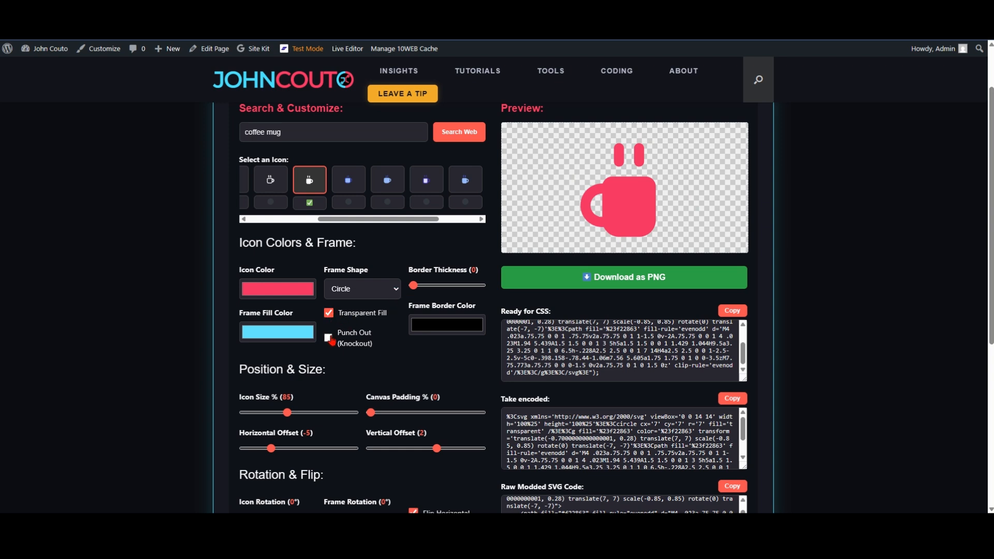
left_click(329, 313)
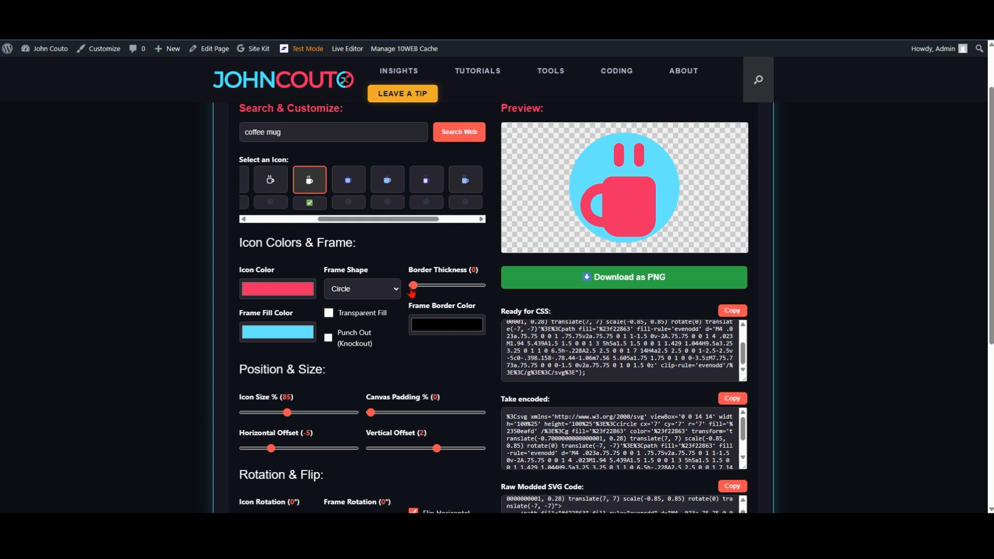
Step: Give the circle frame a border of thickness 1 in bright green (RGB 6, 234, 21) and set the icon size to 70%
left_click_drag(413, 286, 420, 286)
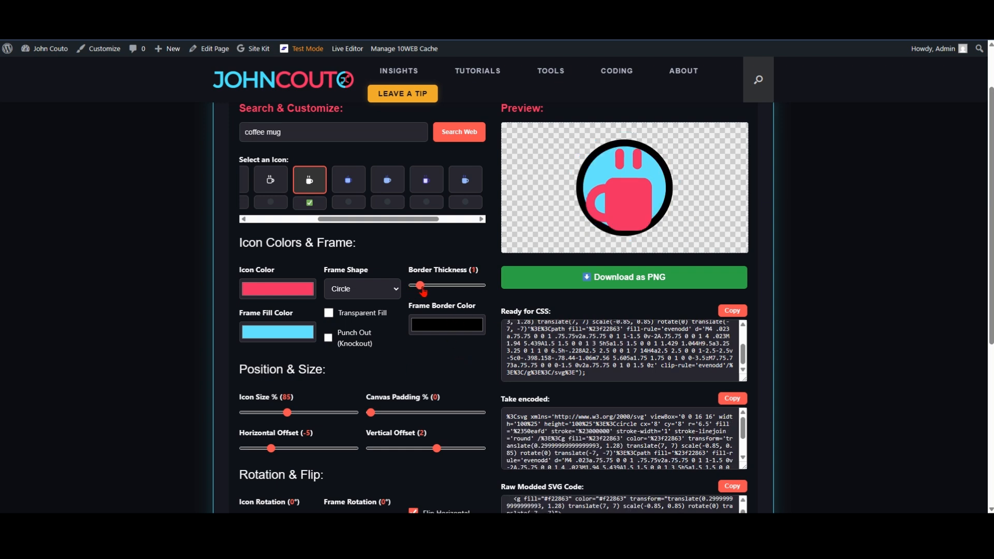
left_click_drag(288, 414, 278, 413)
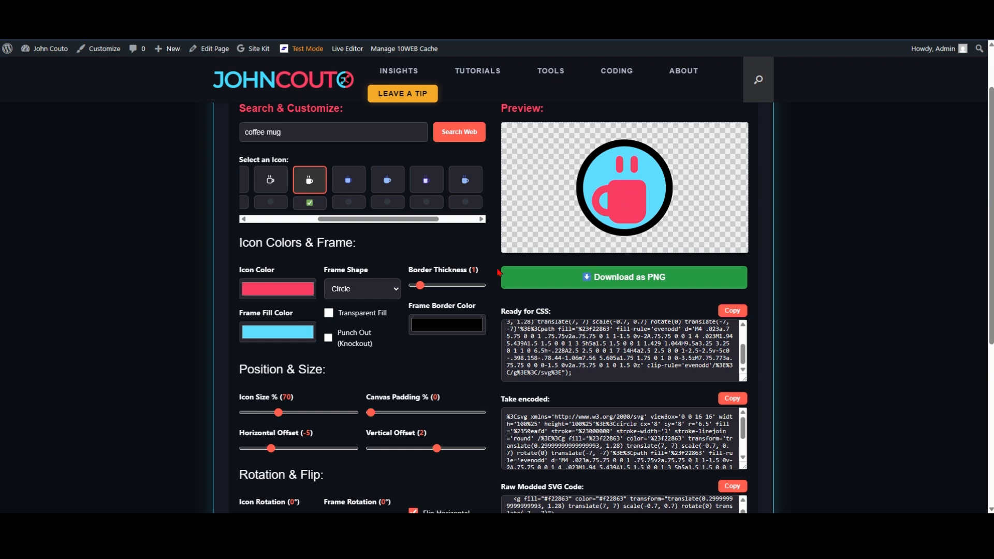
left_click(448, 327)
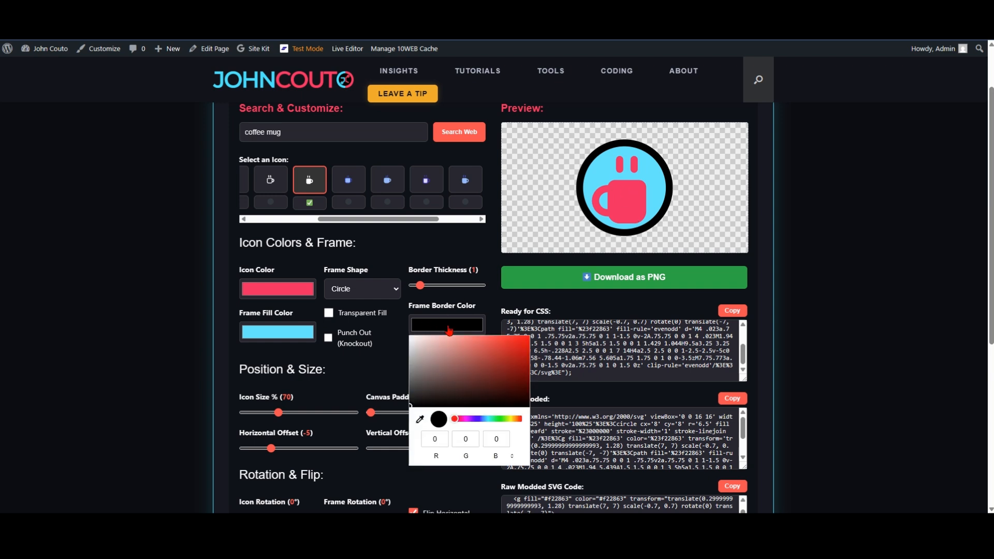
left_click(500, 421)
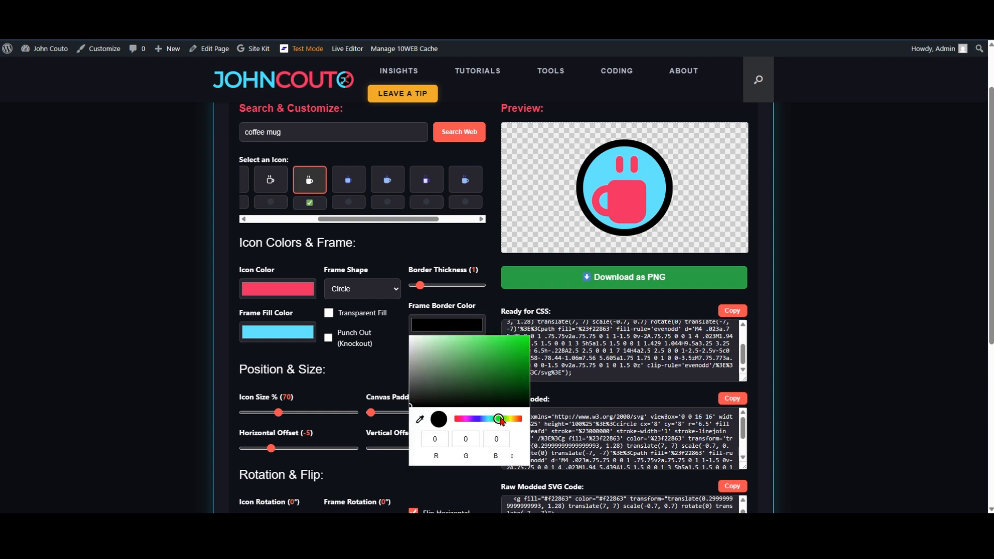
left_click(525, 343)
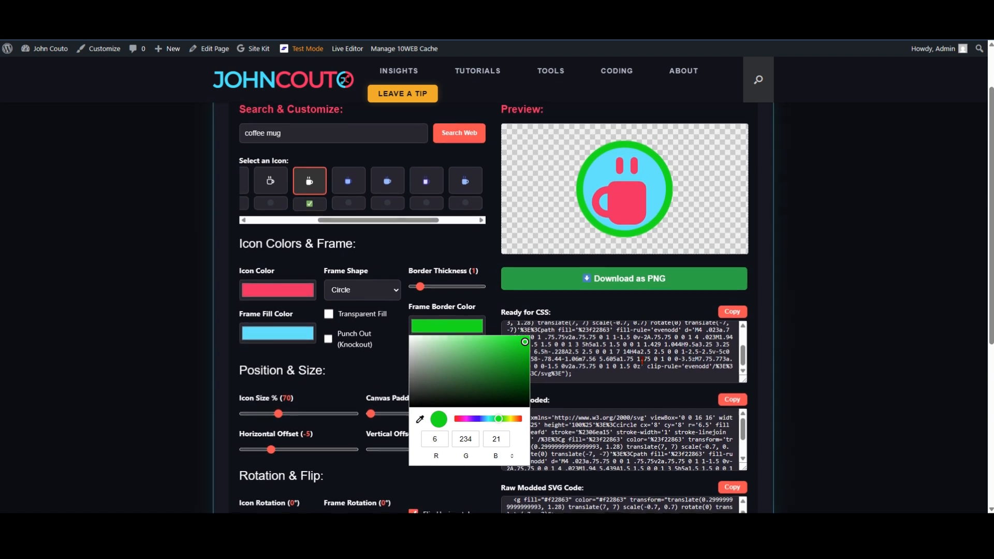
left_click(570, 306)
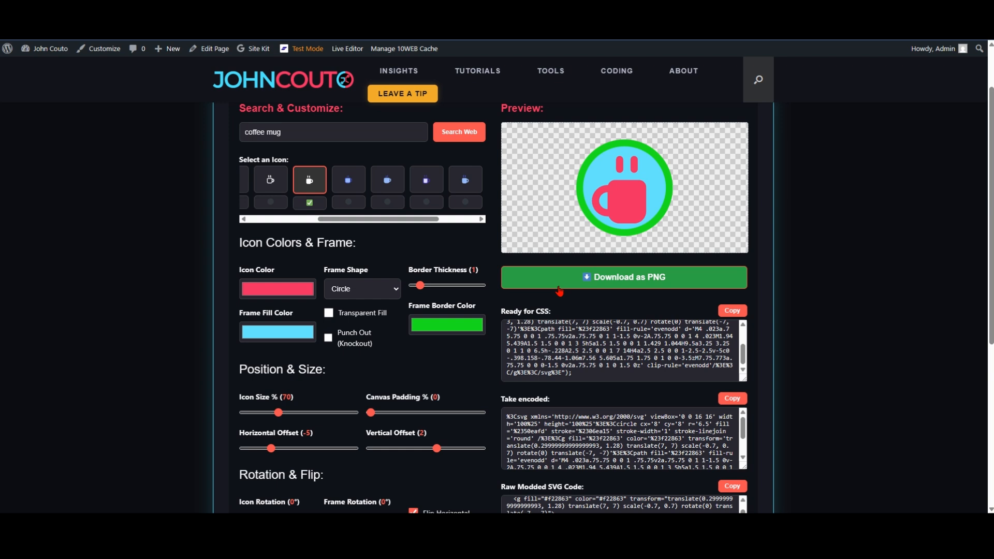
Step: Replace the icon search term with "speaker" and run the search
left_click_drag(286, 130, 233, 133)
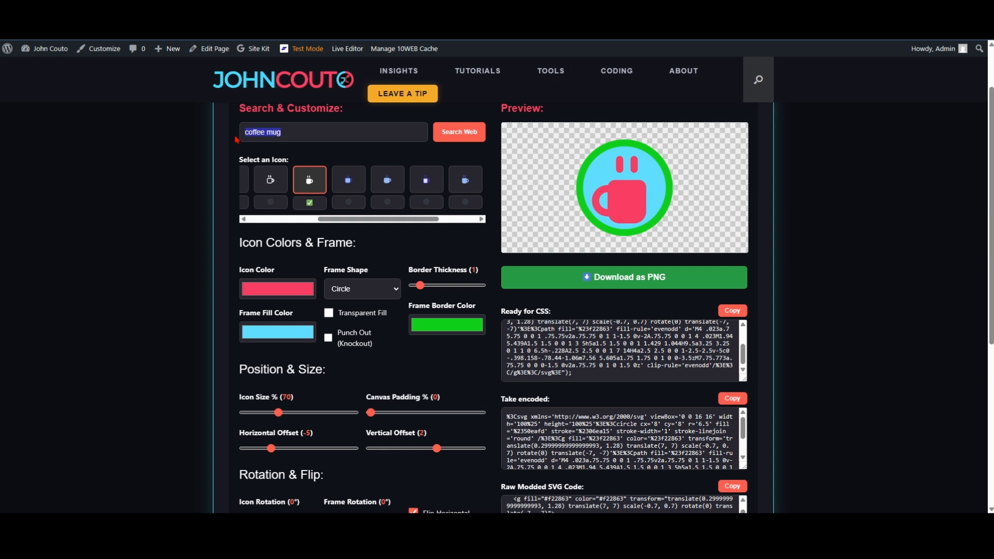
type("p")
key("BackSpace")
type("speaker")
key("Return")
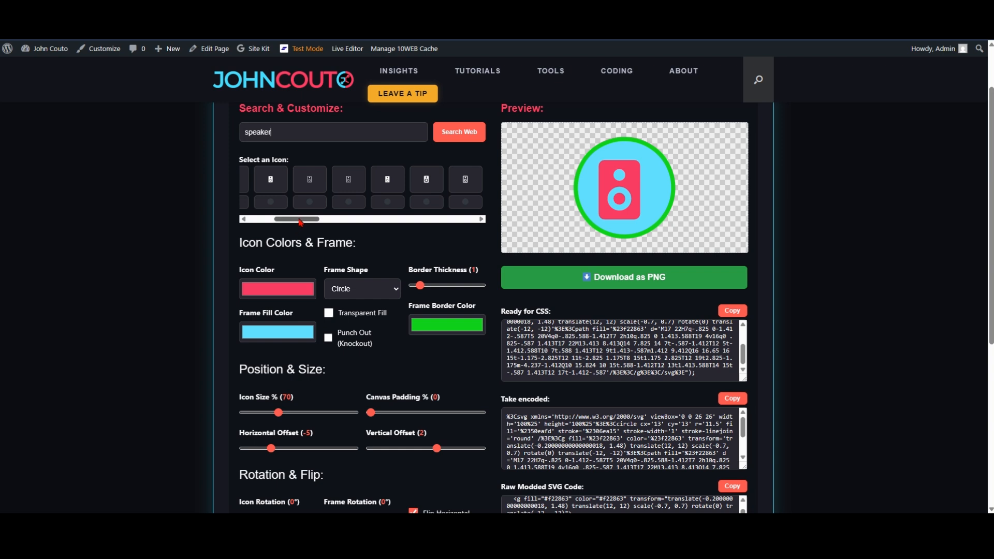
Step: Select the outlined, round-cornered speaker that is second to last in the icon search results
left_click_drag(299, 219, 467, 244)
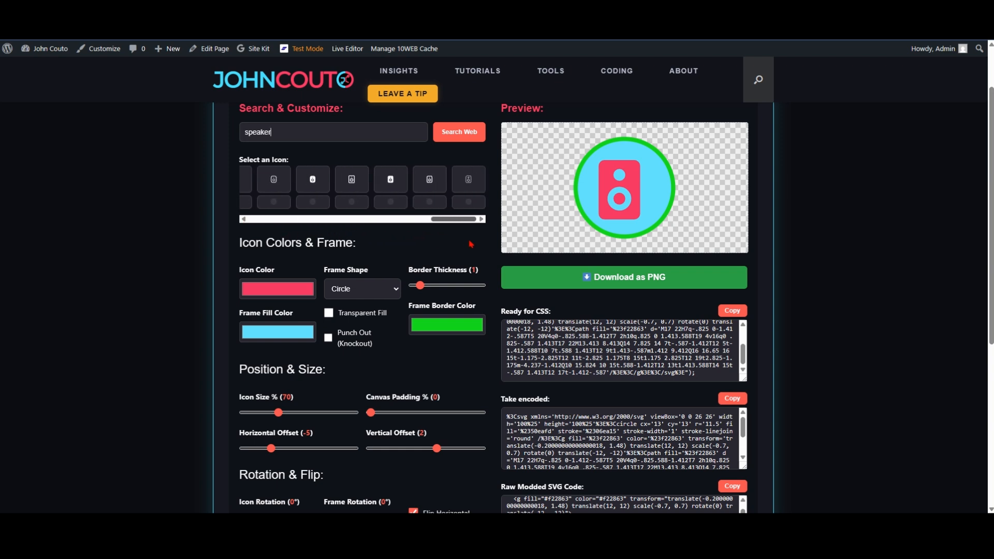
left_click(433, 184)
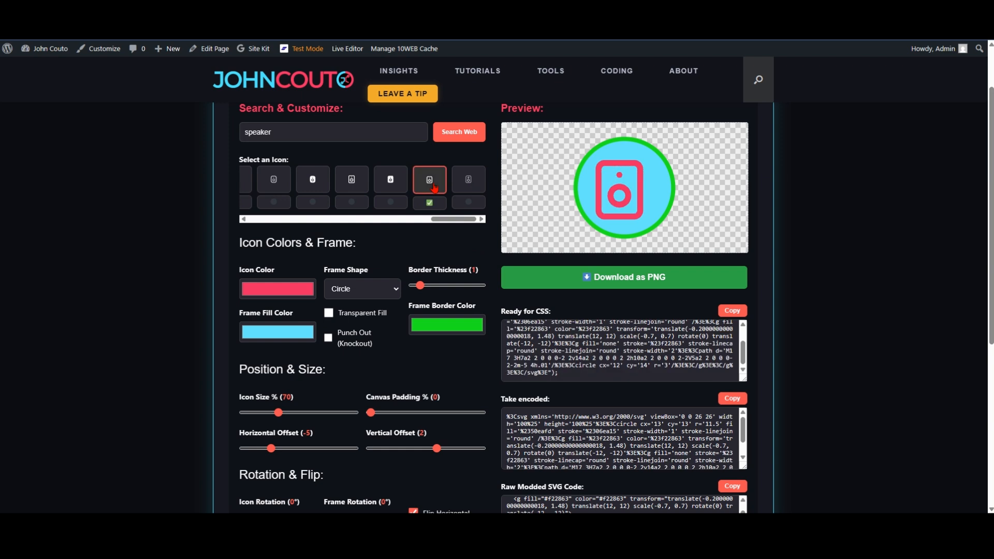
Step: Search for "megaphone" and select the third result, an outlined megaphone, after trying one near the end of the list
left_click_drag(274, 133, 229, 133)
type("megaphone")
key("Return")
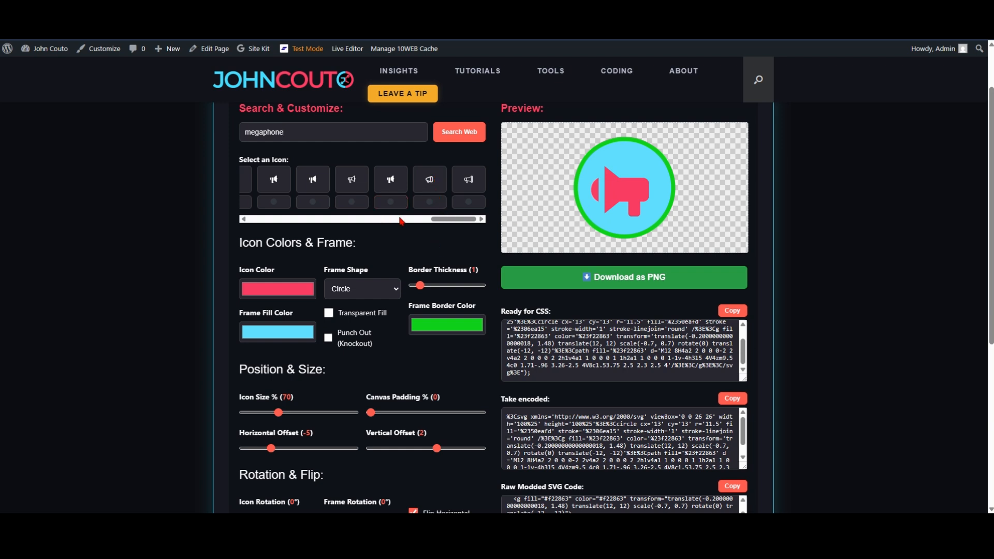
left_click(430, 186)
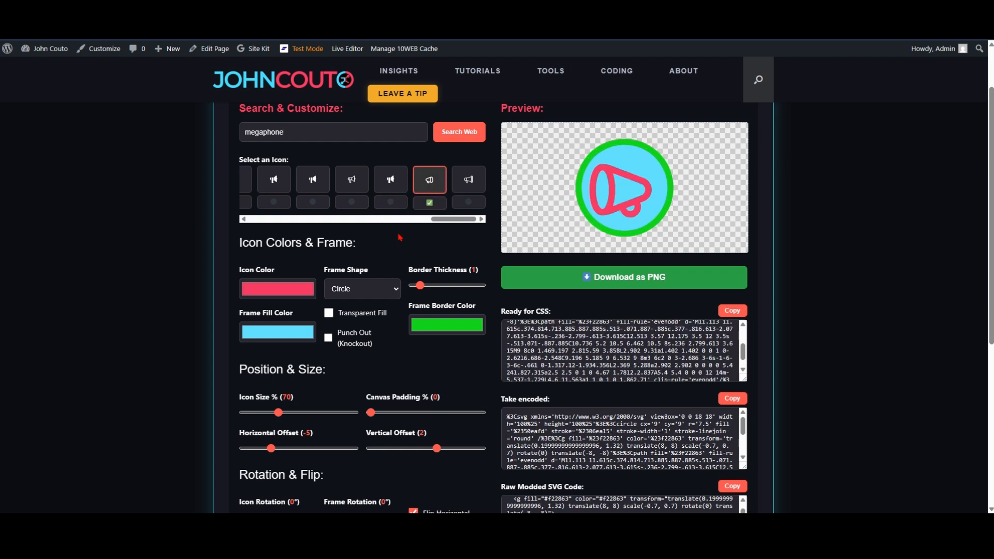
left_click_drag(448, 219, 248, 223)
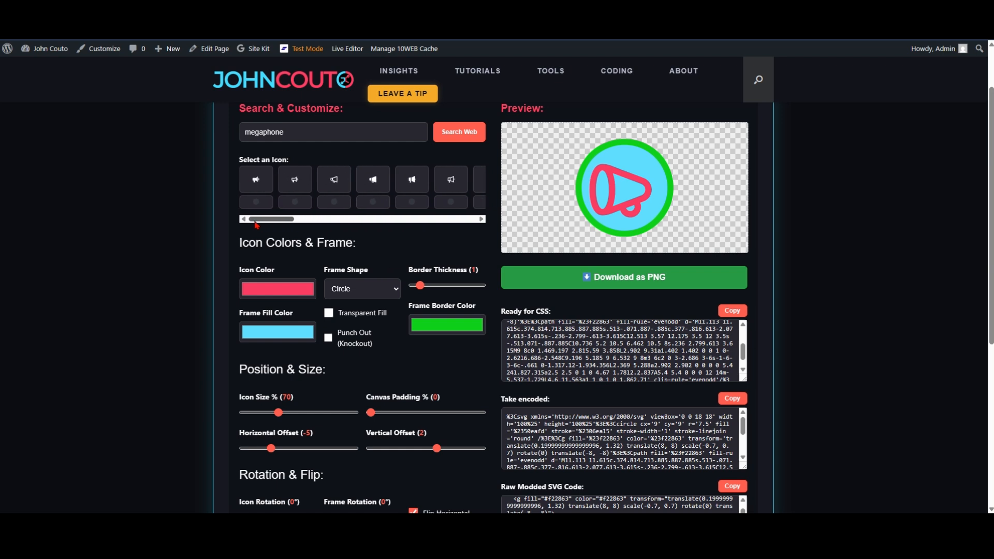
left_click(337, 186)
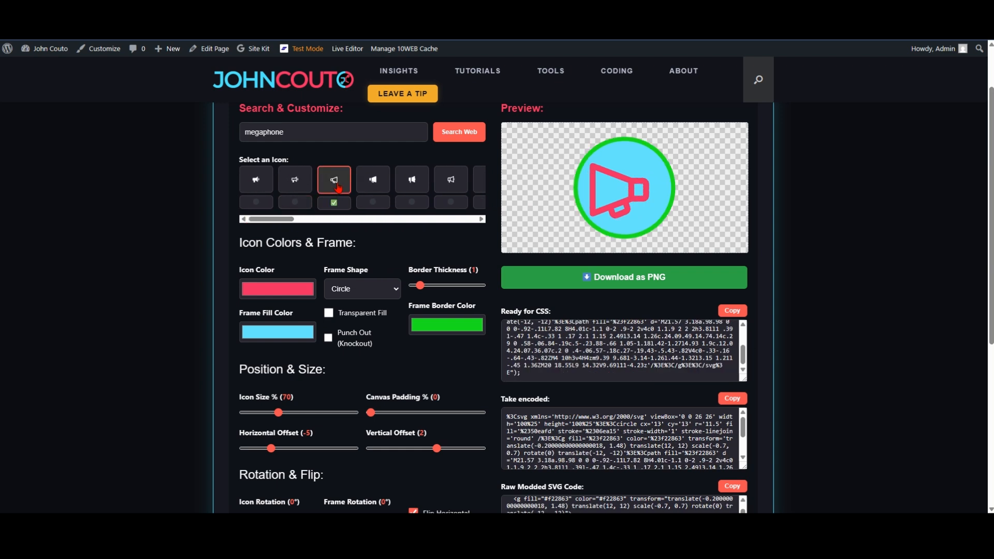
Step: Turn off Flip Horizontal for the megaphone and set its horizontal offset to -3
left_click_drag(280, 414, 280, 415)
left_click_drag(270, 455, 321, 459)
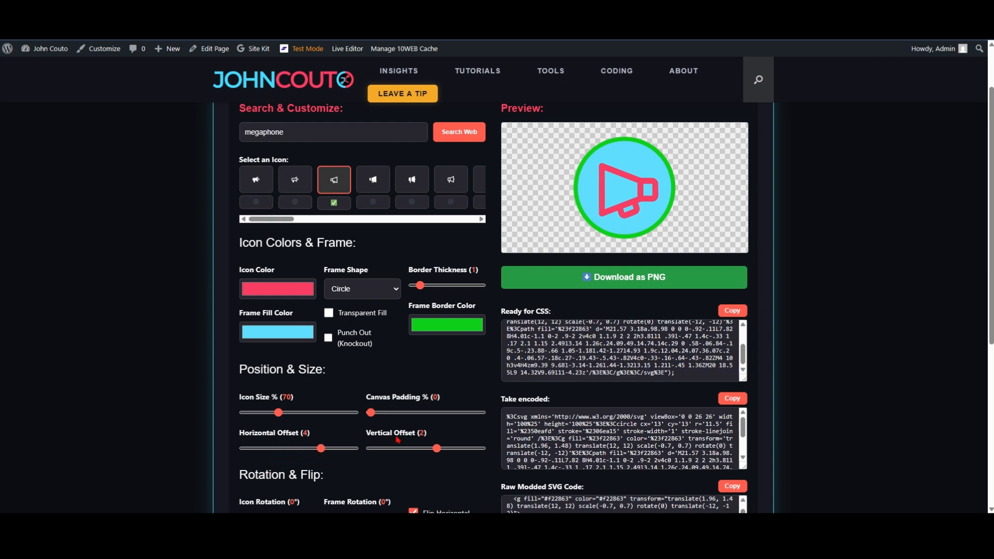
scroll(322, 460, "down", 1)
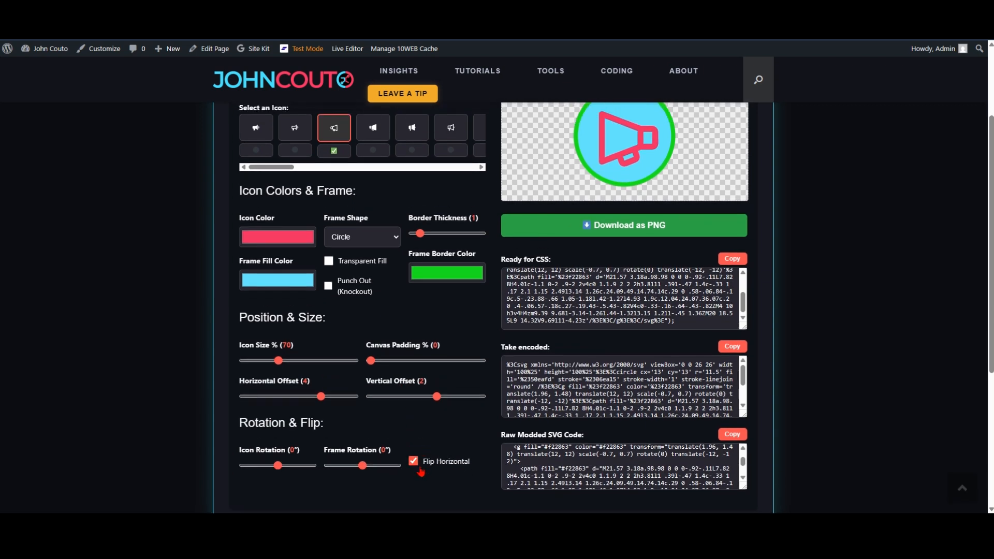
left_click(414, 461)
left_click(415, 462)
left_click(415, 463)
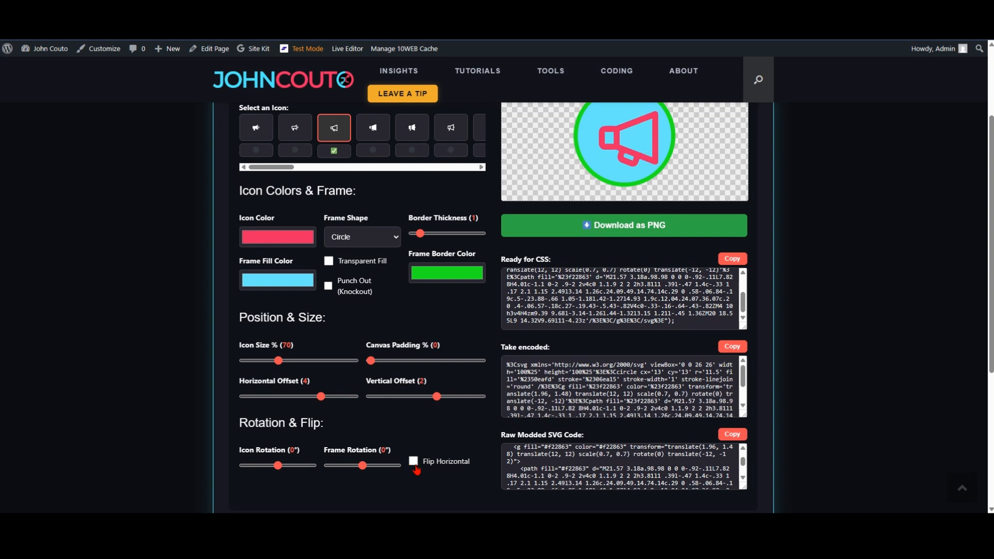
left_click_drag(321, 397, 283, 397)
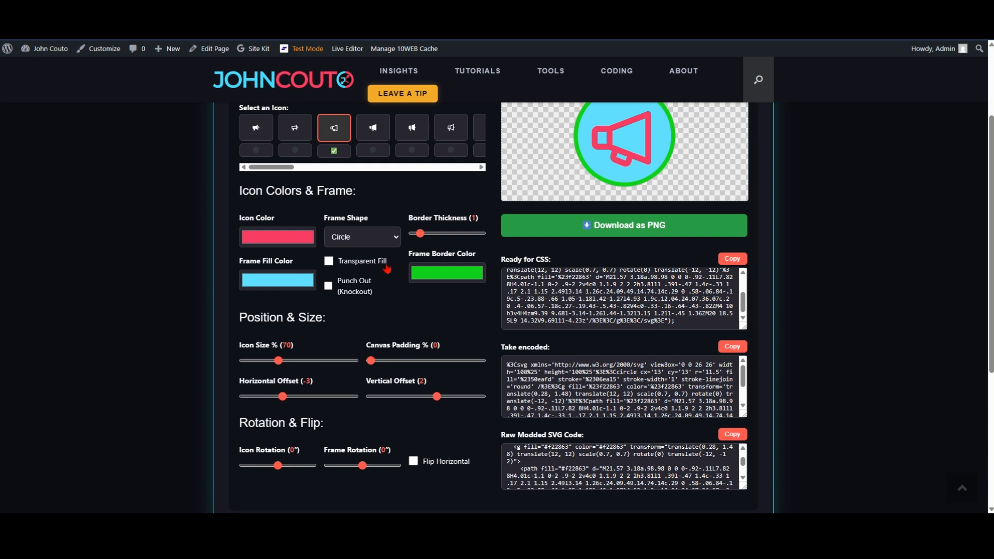
Step: Set the megaphone's icon color to black (RGB 0, 0, 0)
scroll(388, 269, "up", 1)
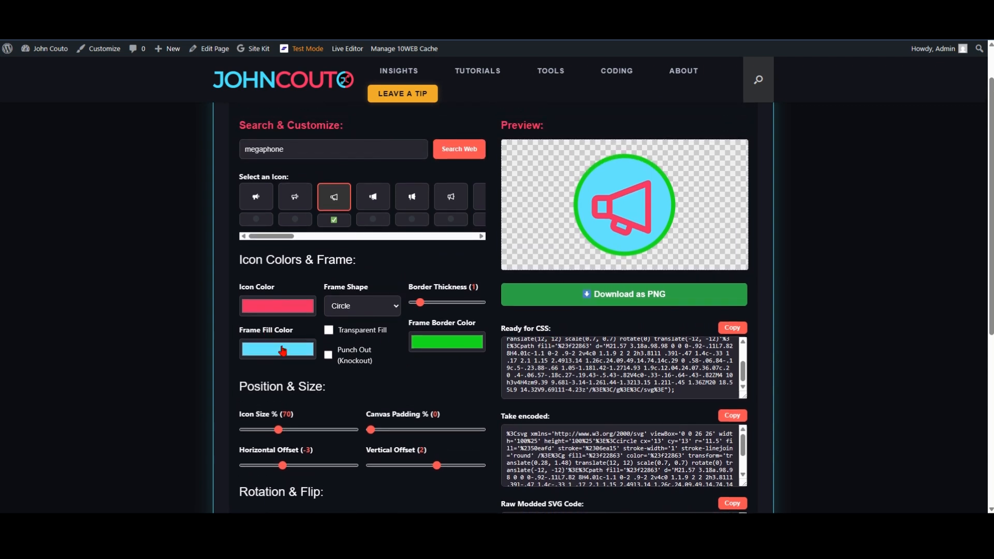
left_click(280, 307)
left_click(242, 388)
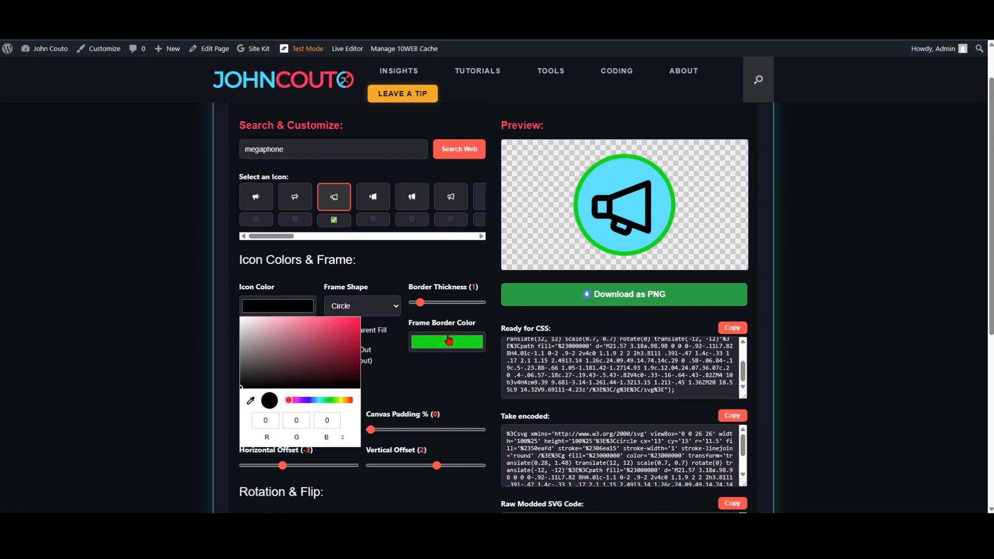
Step: Hide the megaphone's circle frame by setting the border thickness to 0 and enabling Transparent Fill
left_click_drag(419, 303, 402, 309)
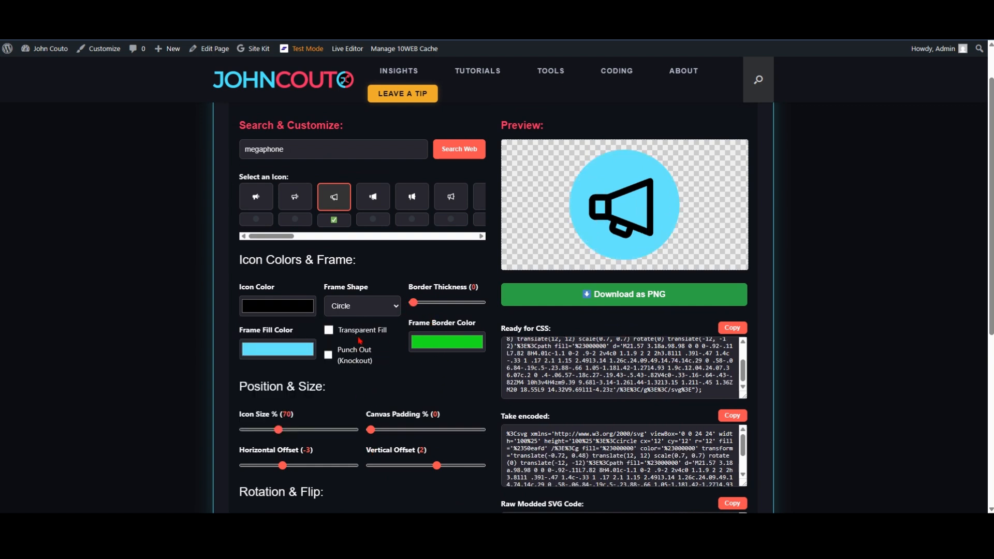
left_click(329, 332)
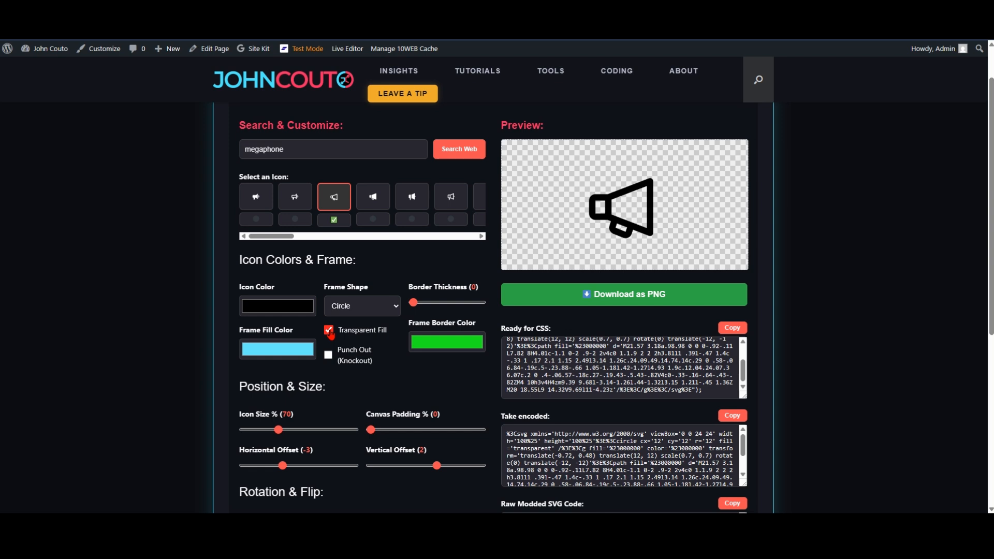
scroll(434, 347, "down", 1)
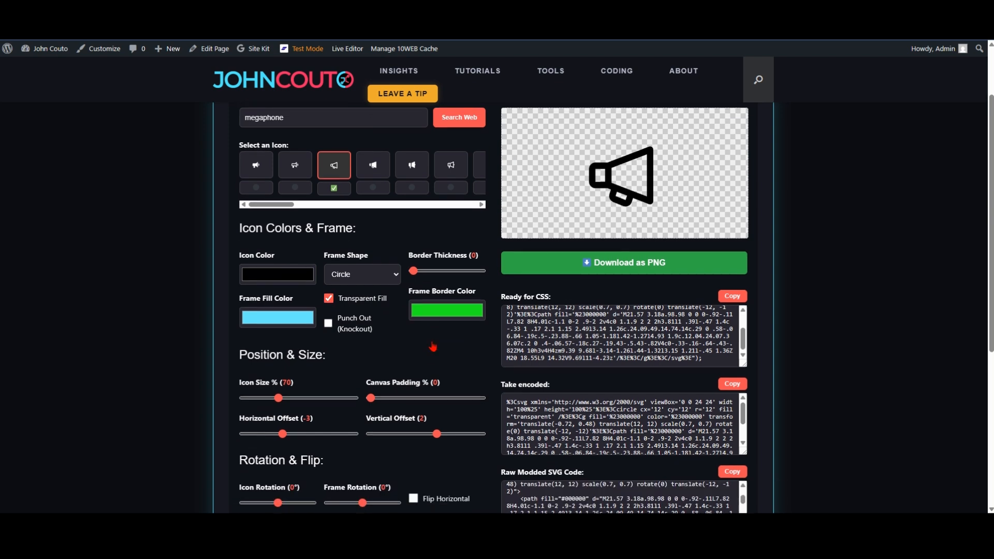
scroll(434, 346, "up", 1)
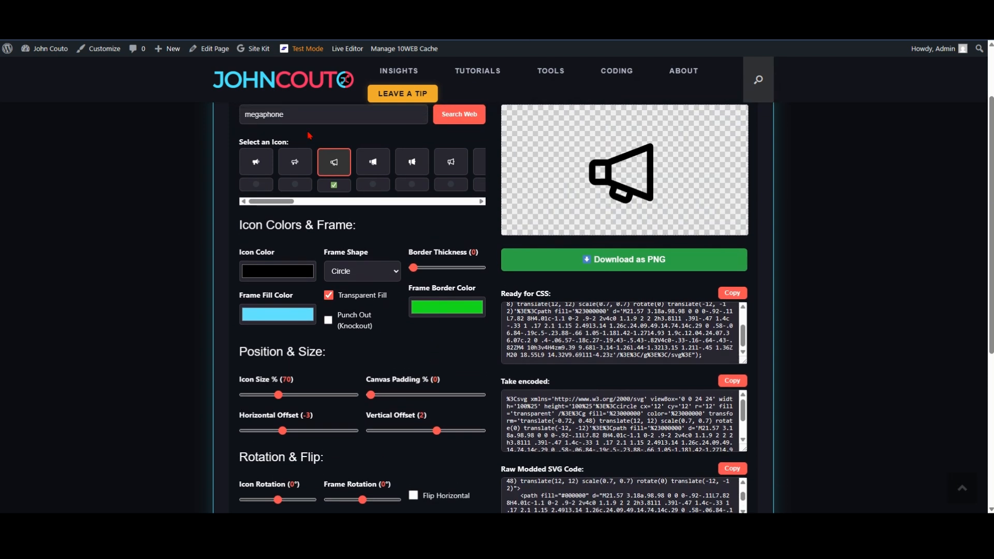
Step: Replace the icon search term with "zebra" and run the search
left_click_drag(309, 115, 257, 148)
type("zebra")
key("Return")
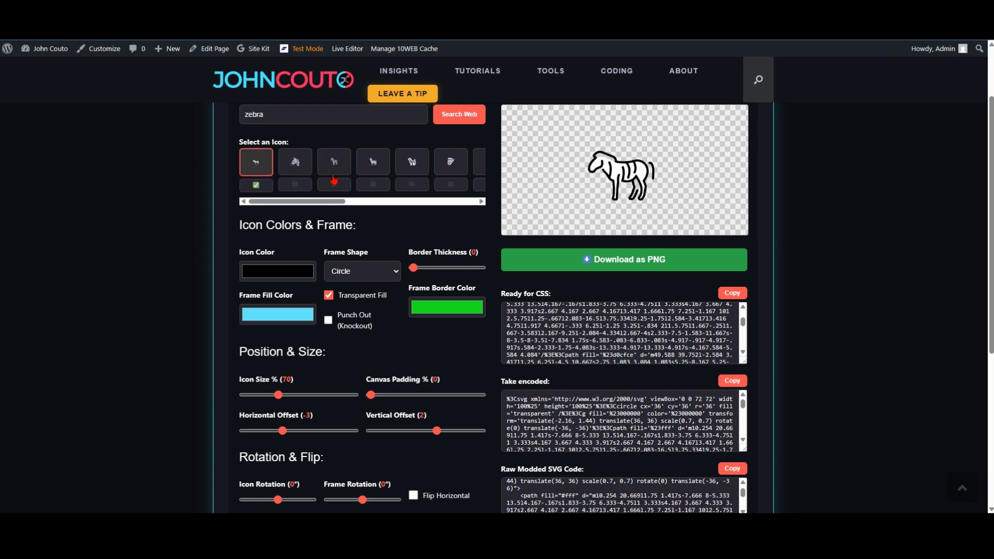
Step: Preview the second through sixth zebra icons one after another and look at the results further along
left_click(303, 166)
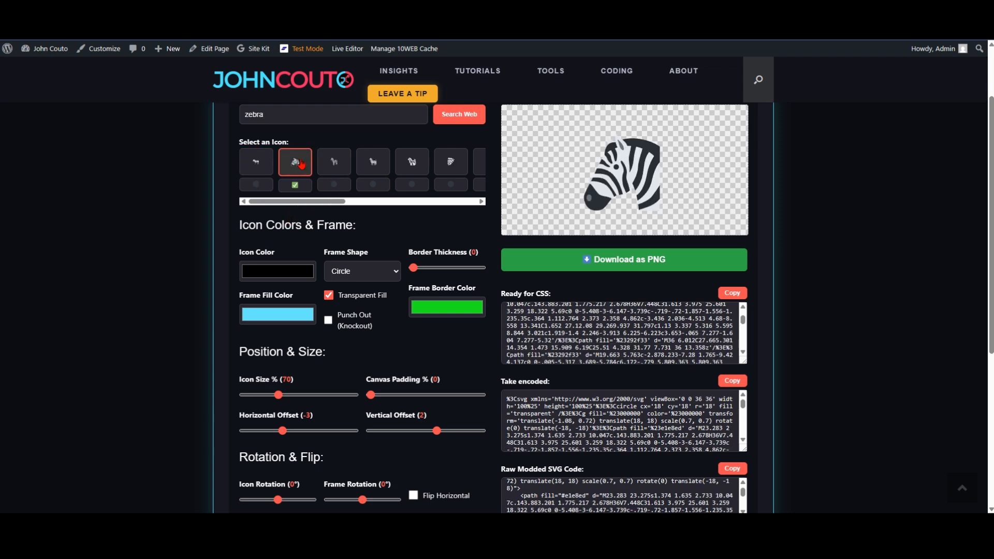
left_click(335, 167)
left_click(369, 167)
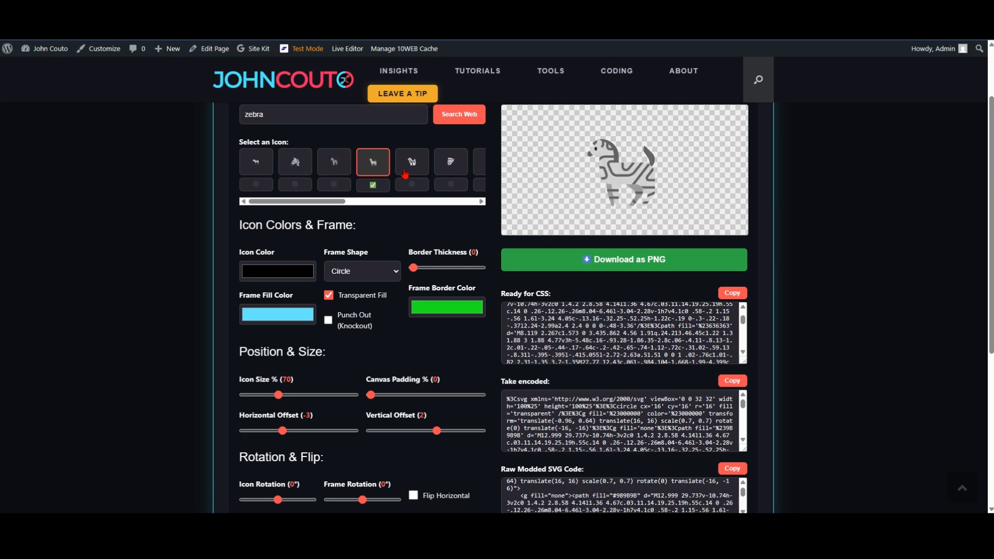
left_click(406, 173)
left_click(450, 168)
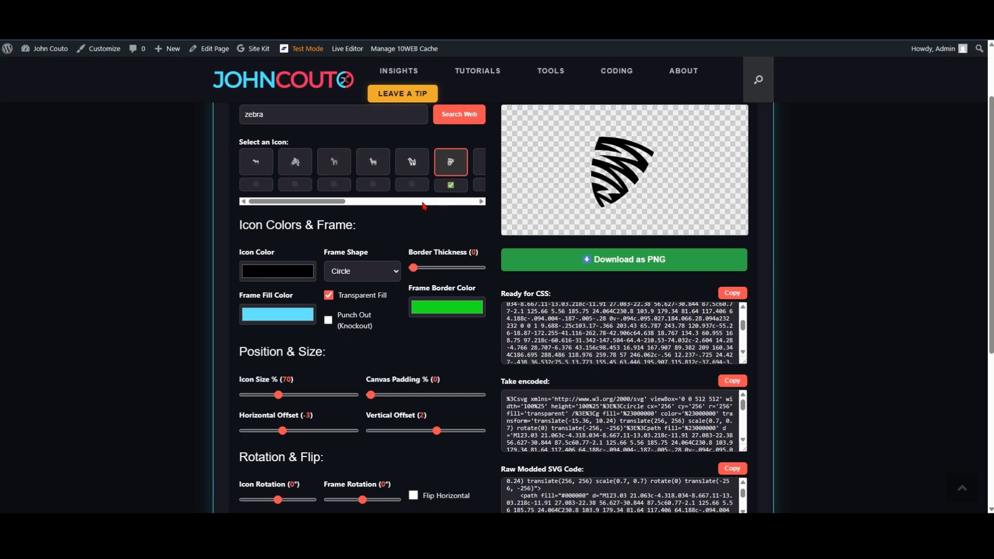
left_click(360, 203)
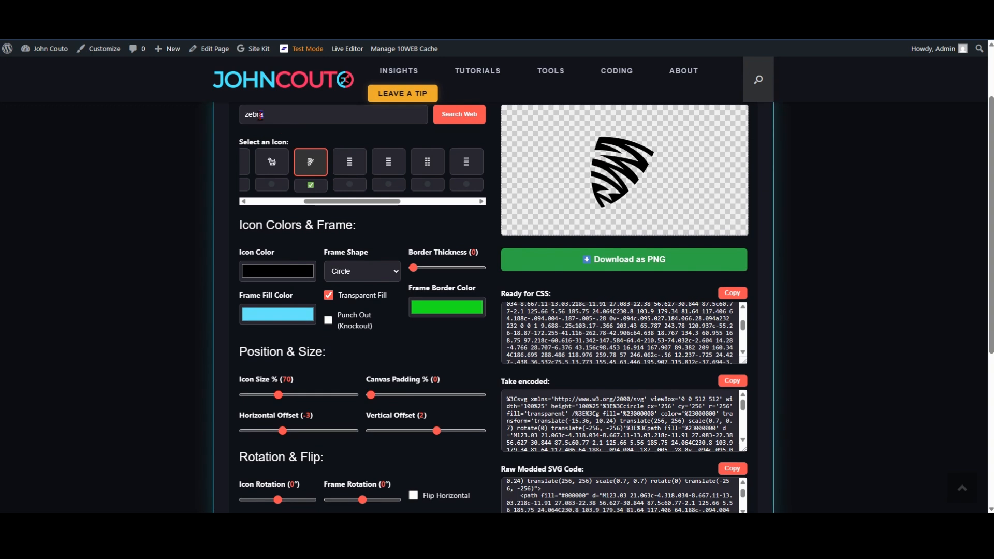
Step: Replace the icon search term with "pizza" and run the search
left_click_drag(260, 114, 240, 116)
type("pizza")
key("Return")
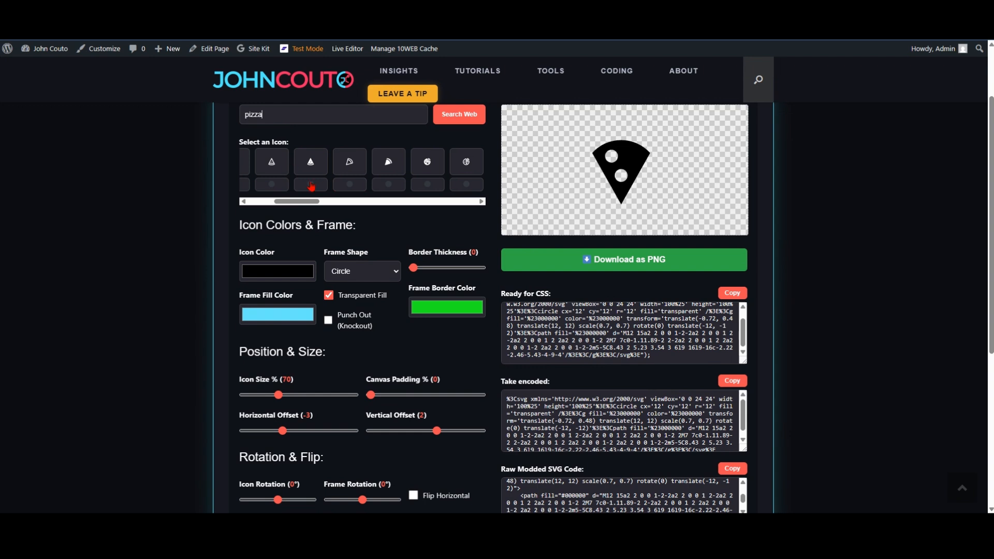
Step: Preview the first, third, fourth, fifth and sixth pizza slice icons in turn
left_click_drag(298, 202, 272, 202)
left_click(256, 171)
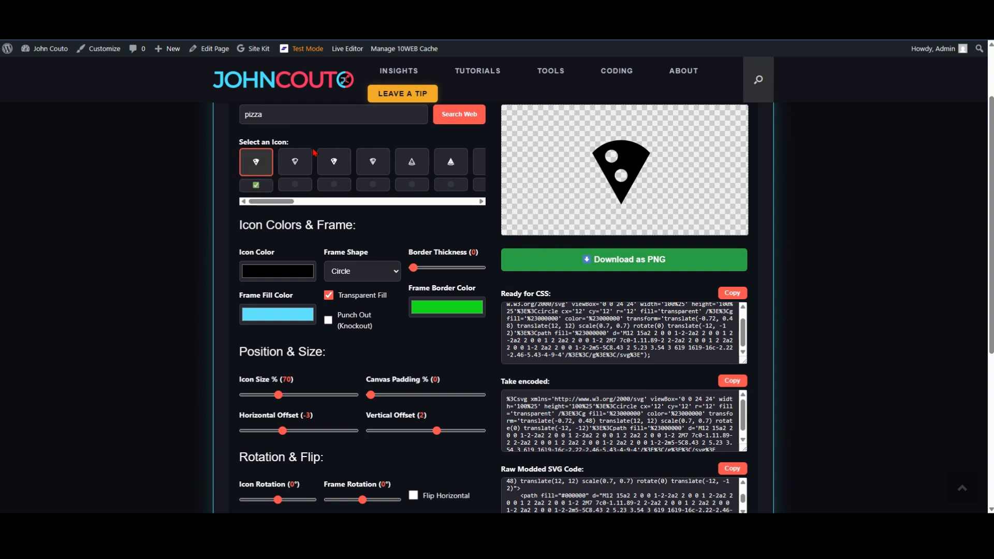
left_click(331, 165)
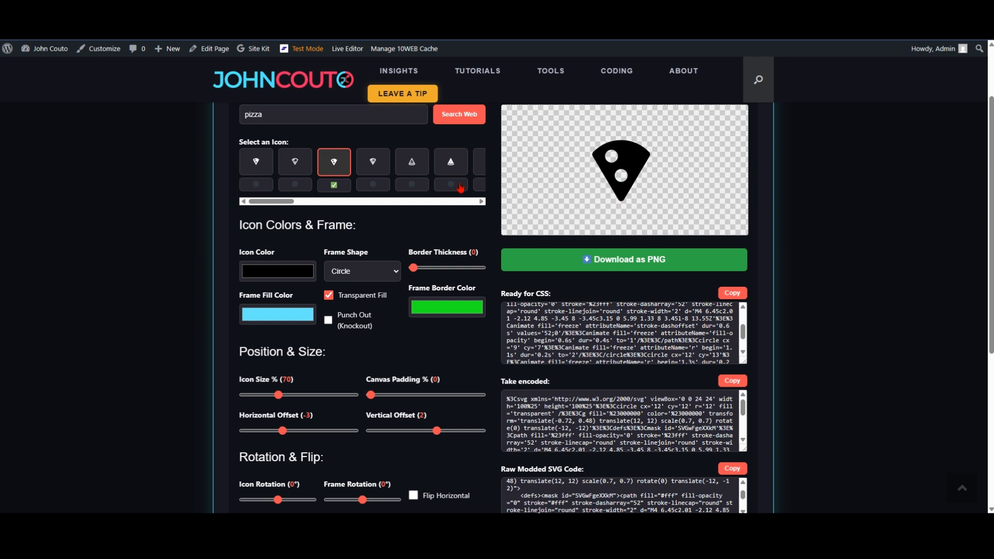
left_click(380, 166)
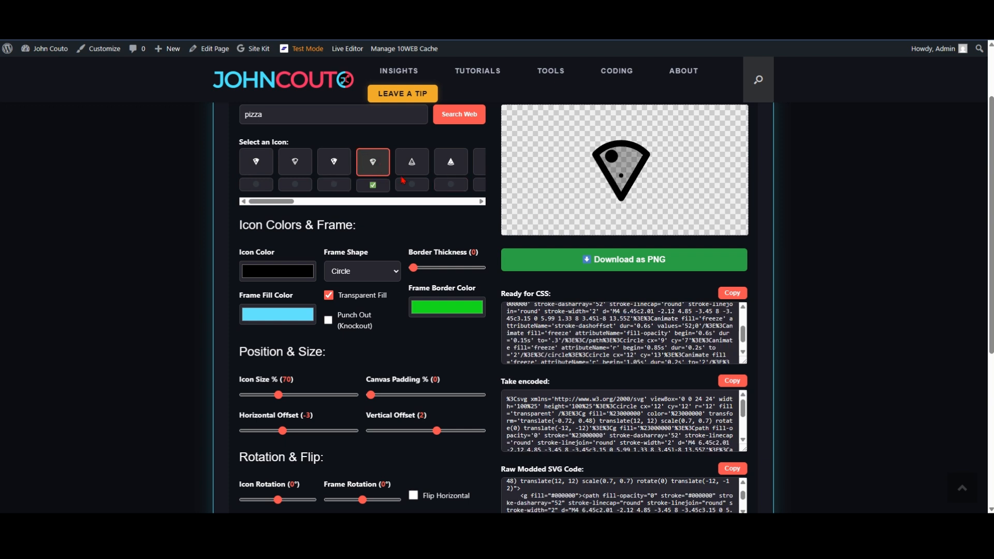
left_click(422, 168)
left_click(451, 163)
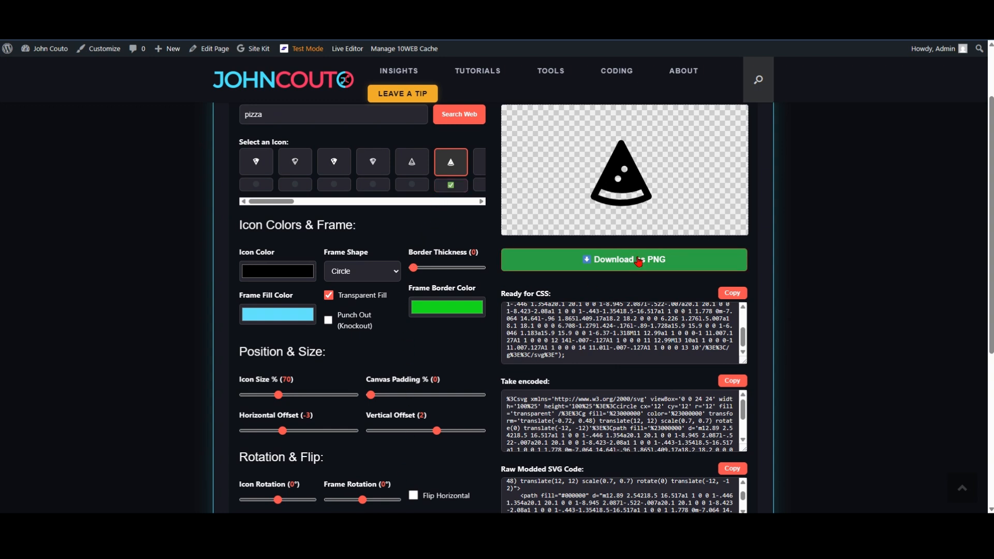
Step: Try the solid tilted pizza slice further along the results, and select the outlined whole pizza with one slice cut out
scroll(655, 321, "down", 1)
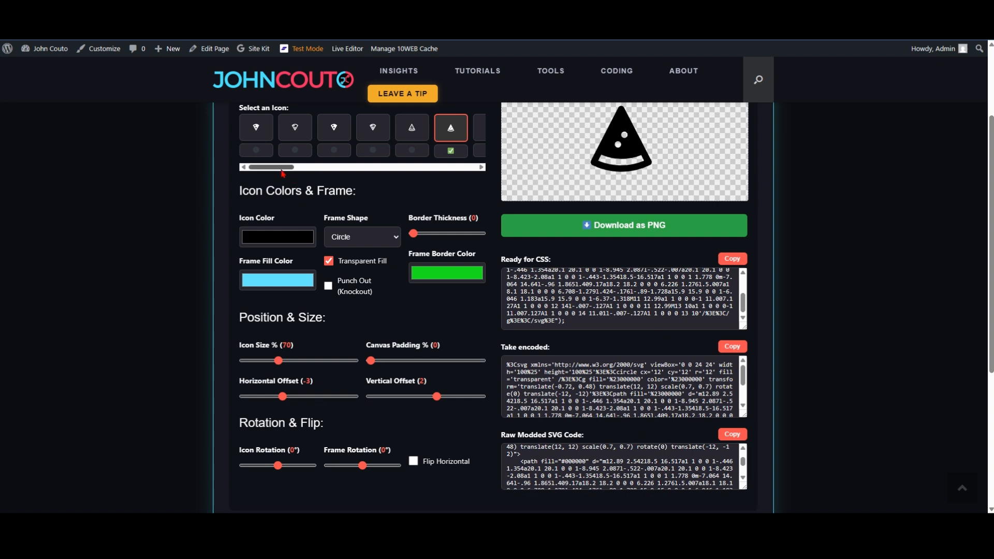
left_click_drag(282, 168, 332, 171)
left_click(284, 127)
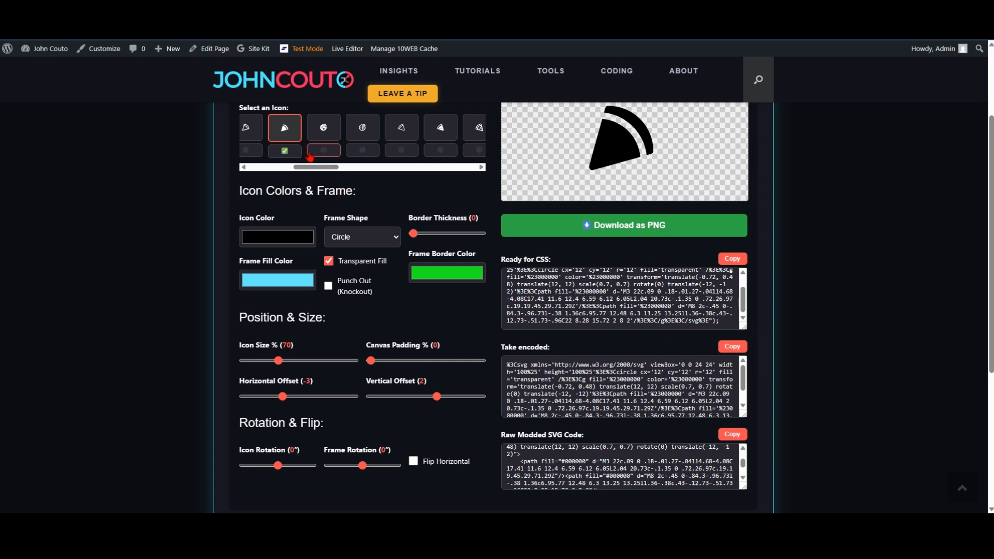
left_click(362, 127)
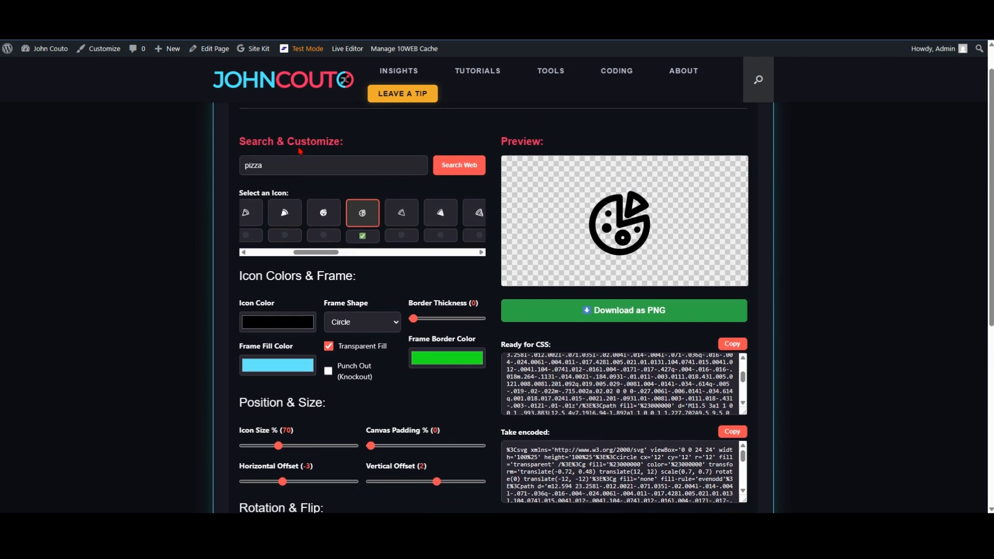
Step: Replace the icon search term with "cake" and run the search
scroll(275, 108, "up", 2)
left_click_drag(264, 166, 237, 165)
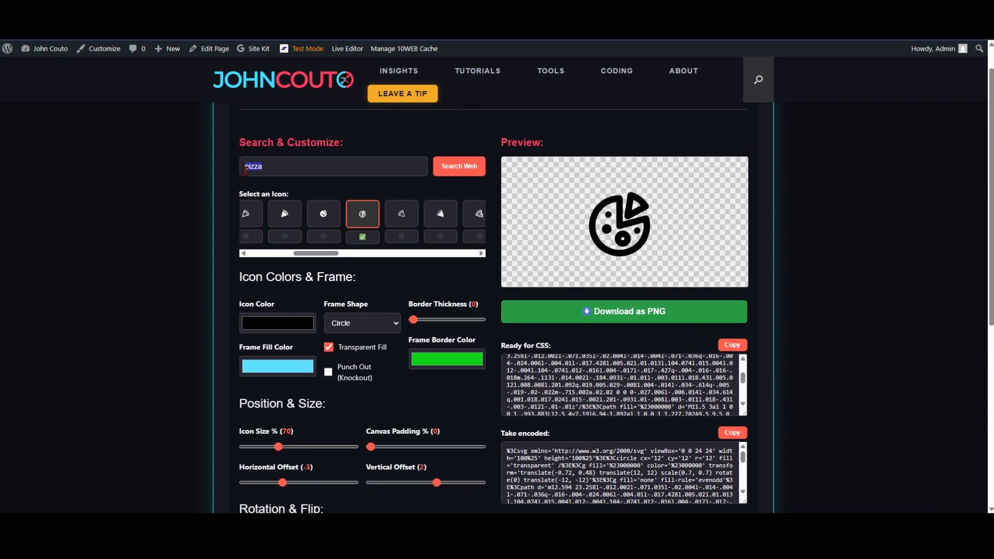
type("cake")
left_click(461, 168)
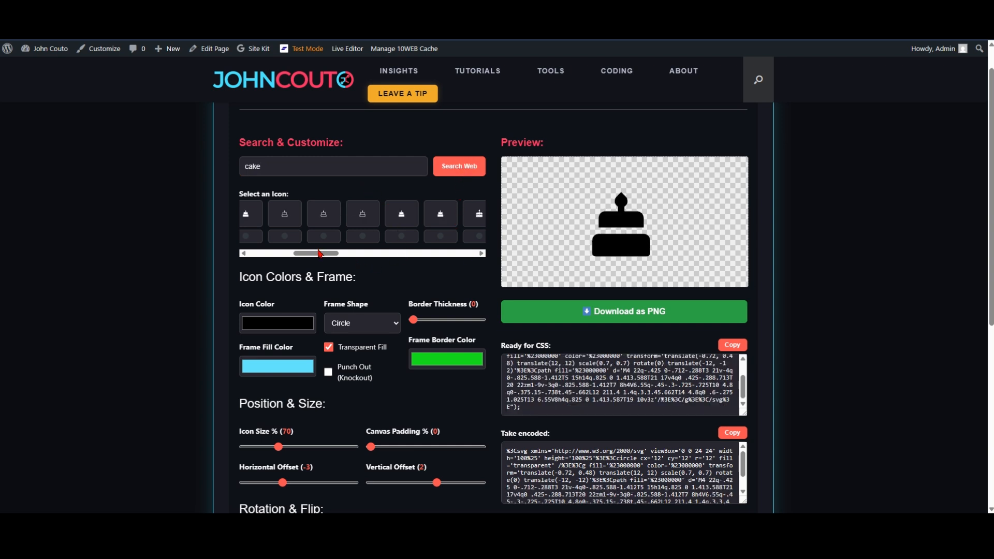
Step: Preview the second through sixth cake icons, and select a thin-outlined, round-cornered cake further along the results
left_click_drag(320, 253, 275, 253)
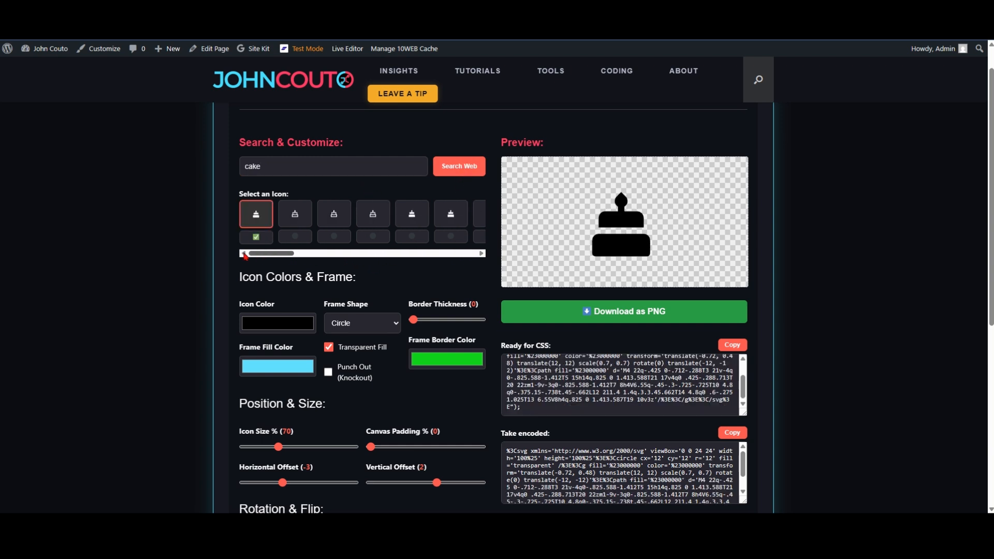
left_click(295, 215)
left_click(332, 218)
left_click(378, 223)
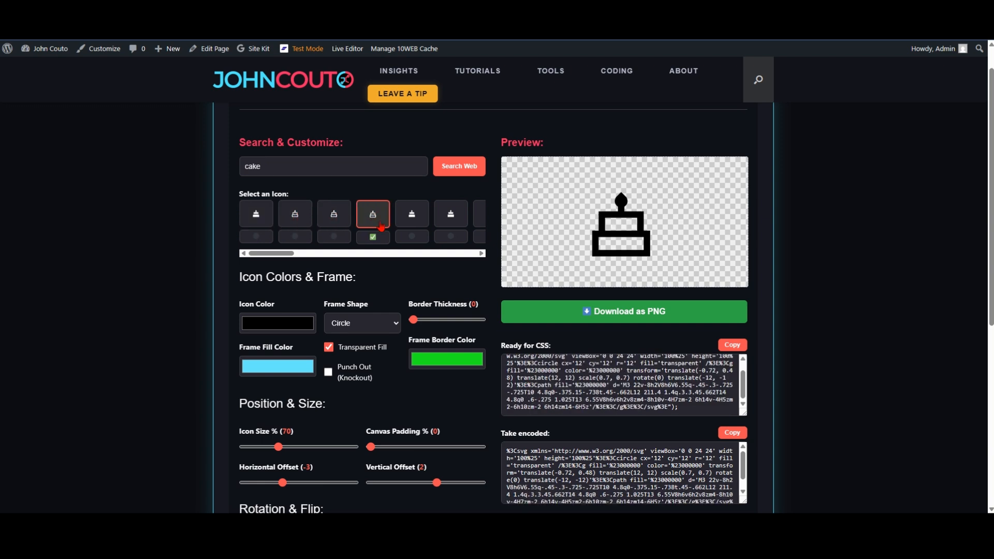
left_click(411, 219)
left_click(451, 214)
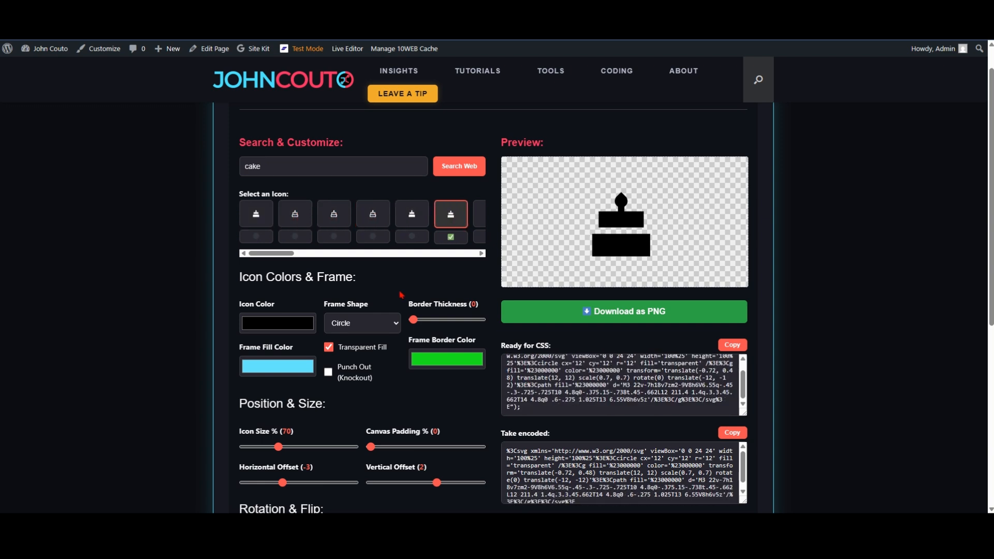
left_click_drag(281, 253, 323, 259)
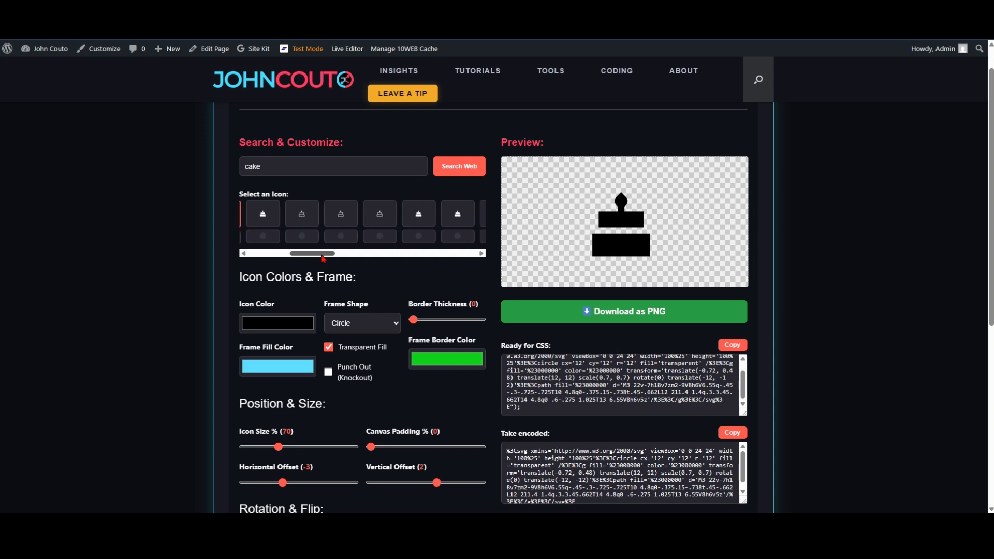
left_click(342, 213)
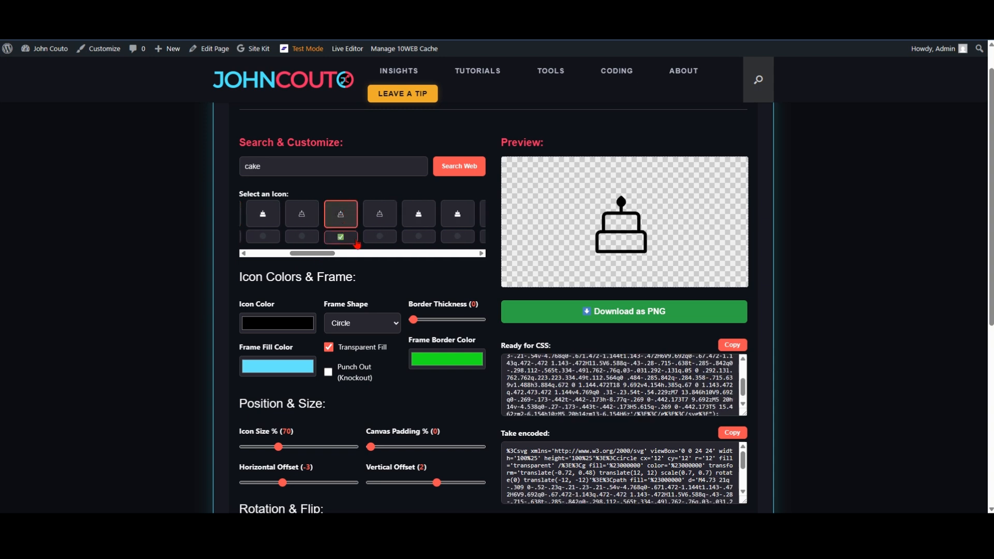
Step: Select the whole search term "cake" for replacement
double_click(252, 166)
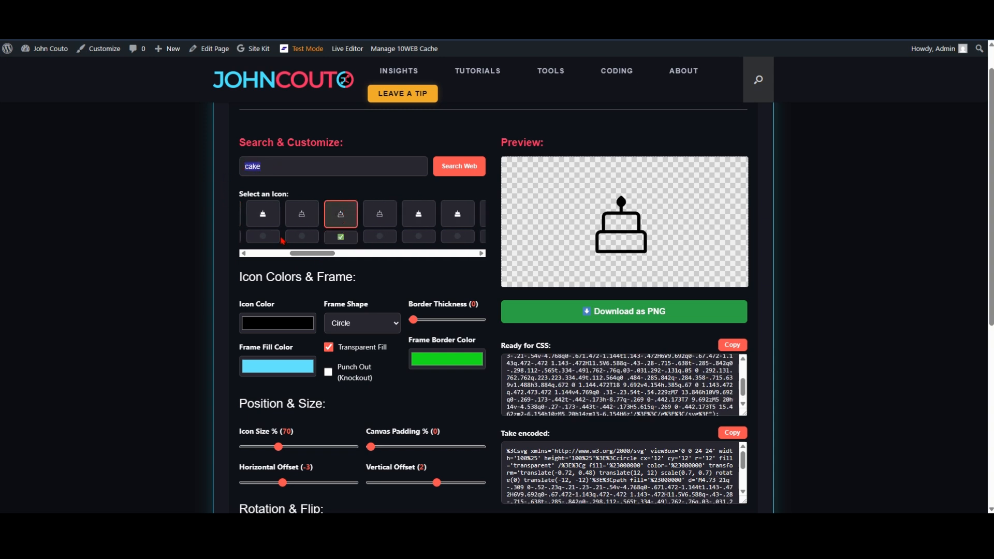